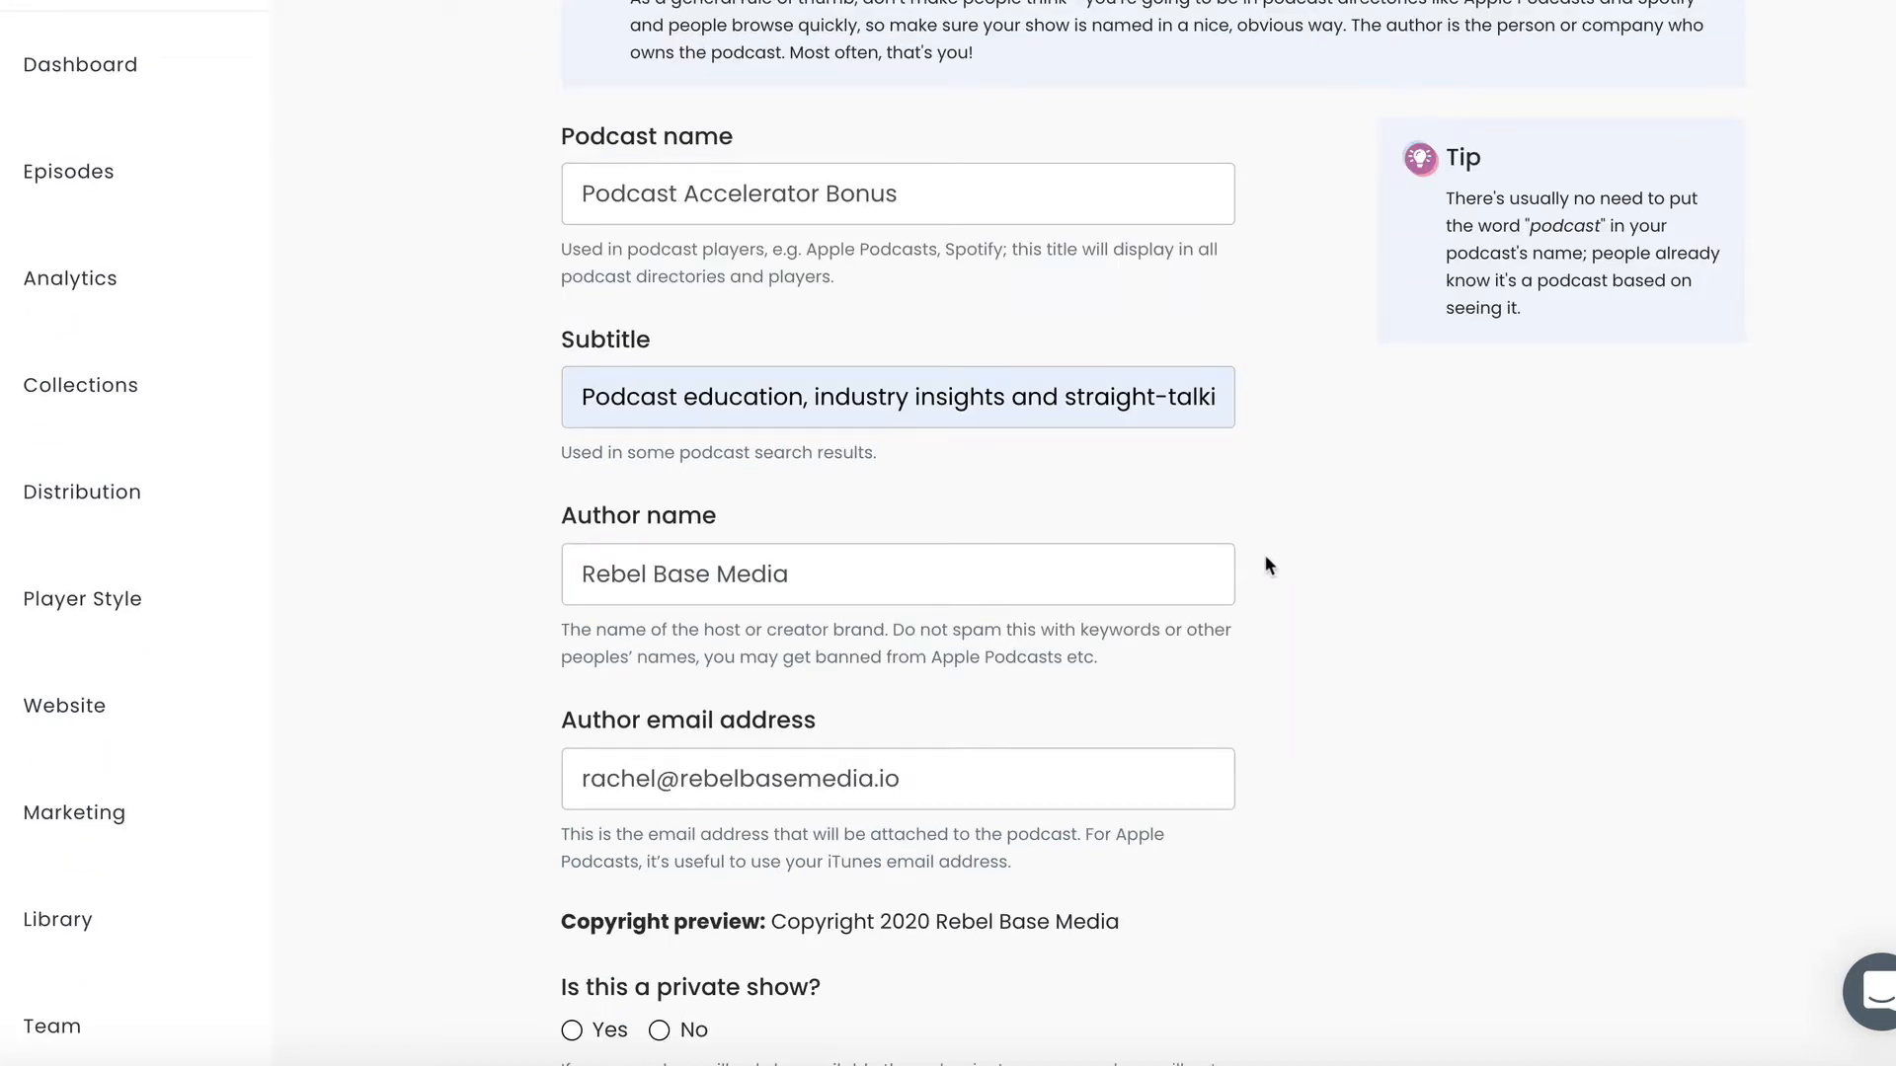
# Review the new private show's name and author details and the feed confirmation stage of its setup
pyautogui.scroll(-4, 1293, 705)
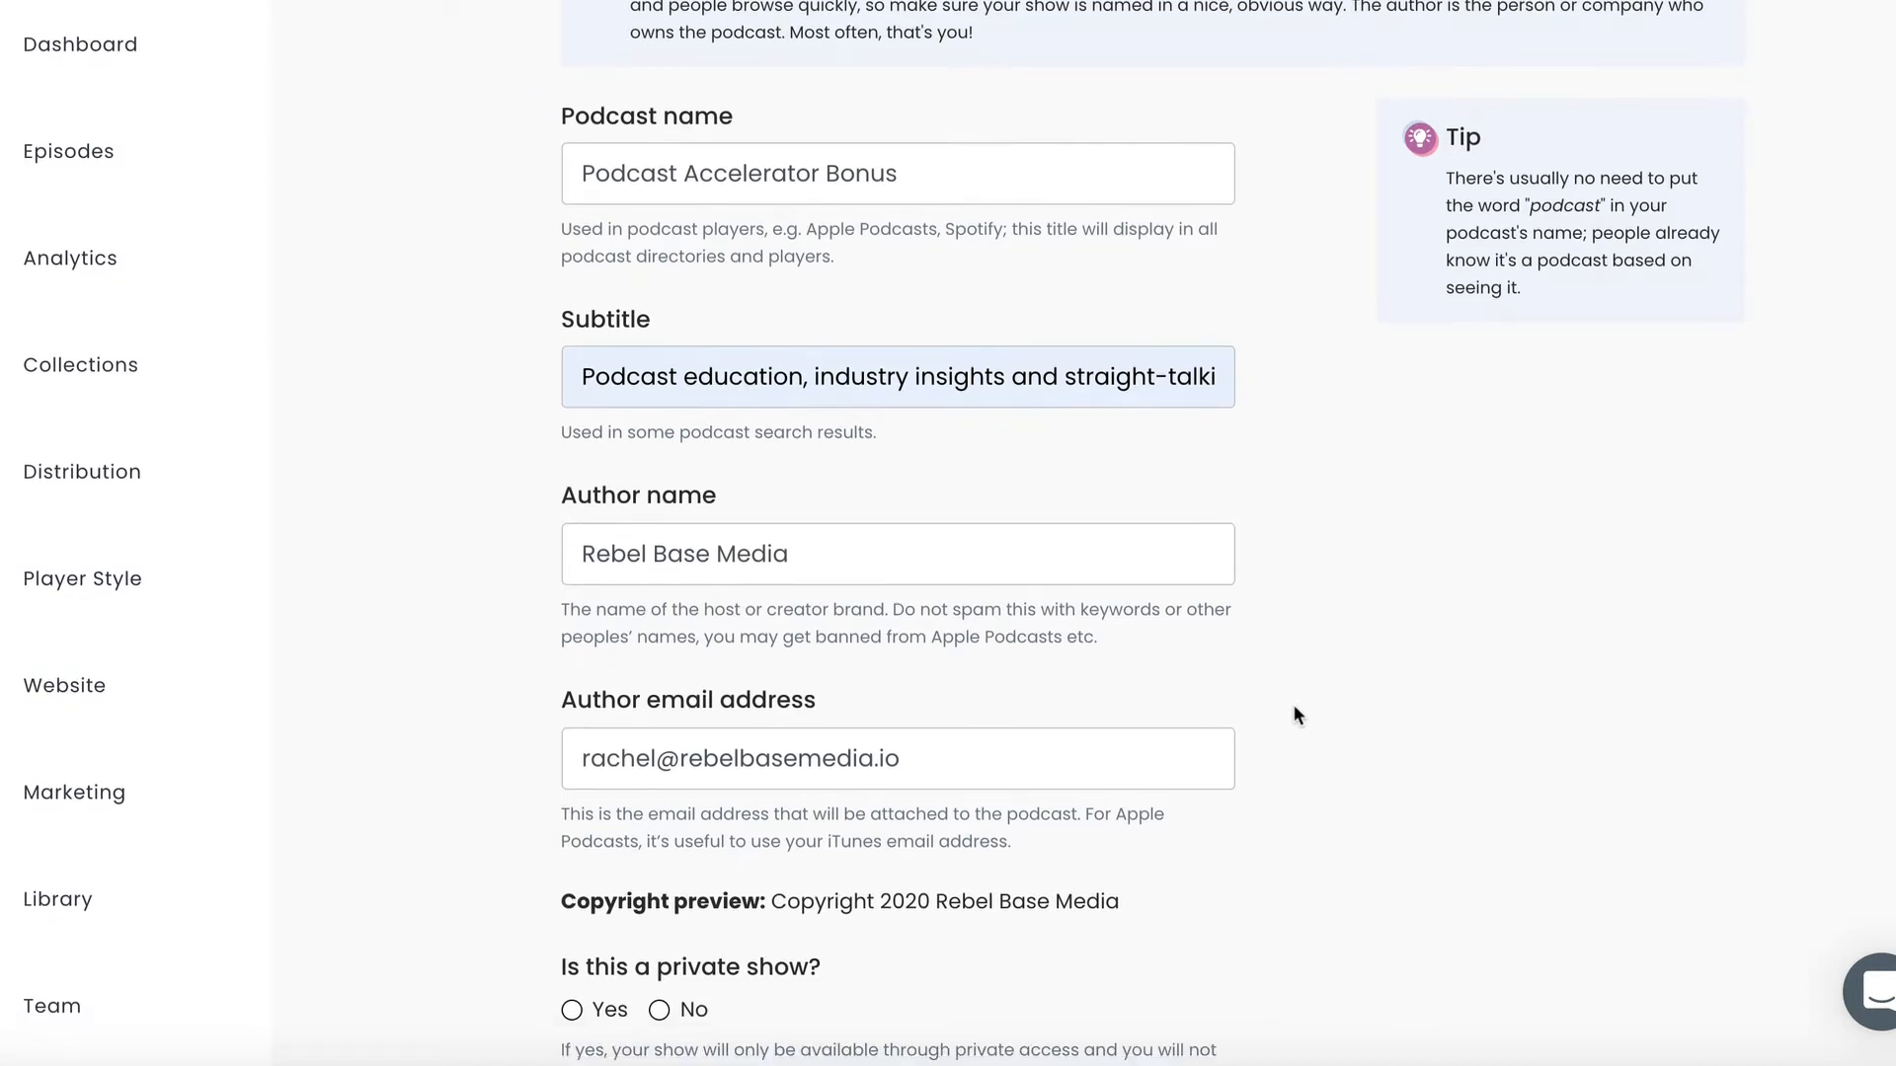
pyautogui.scroll(-3, 1294, 703)
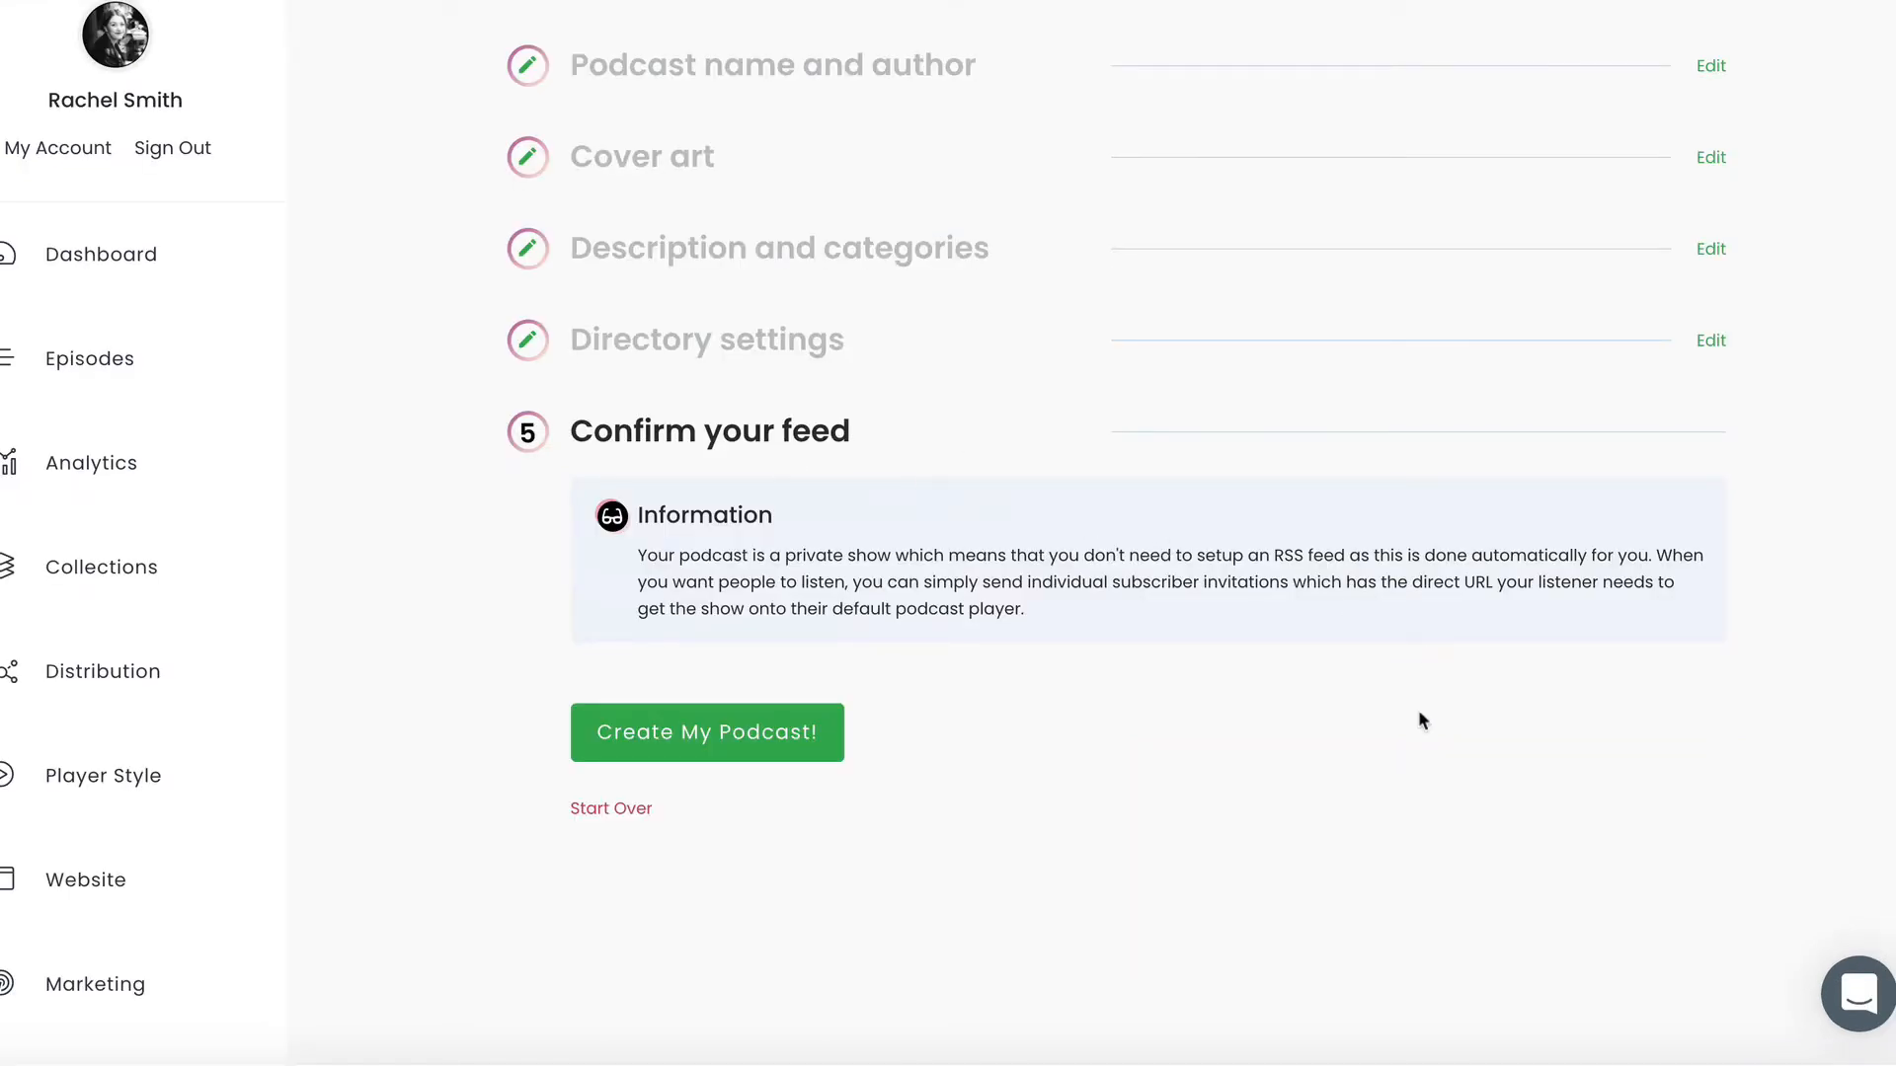
pyautogui.scroll(-2, 1185, 791)
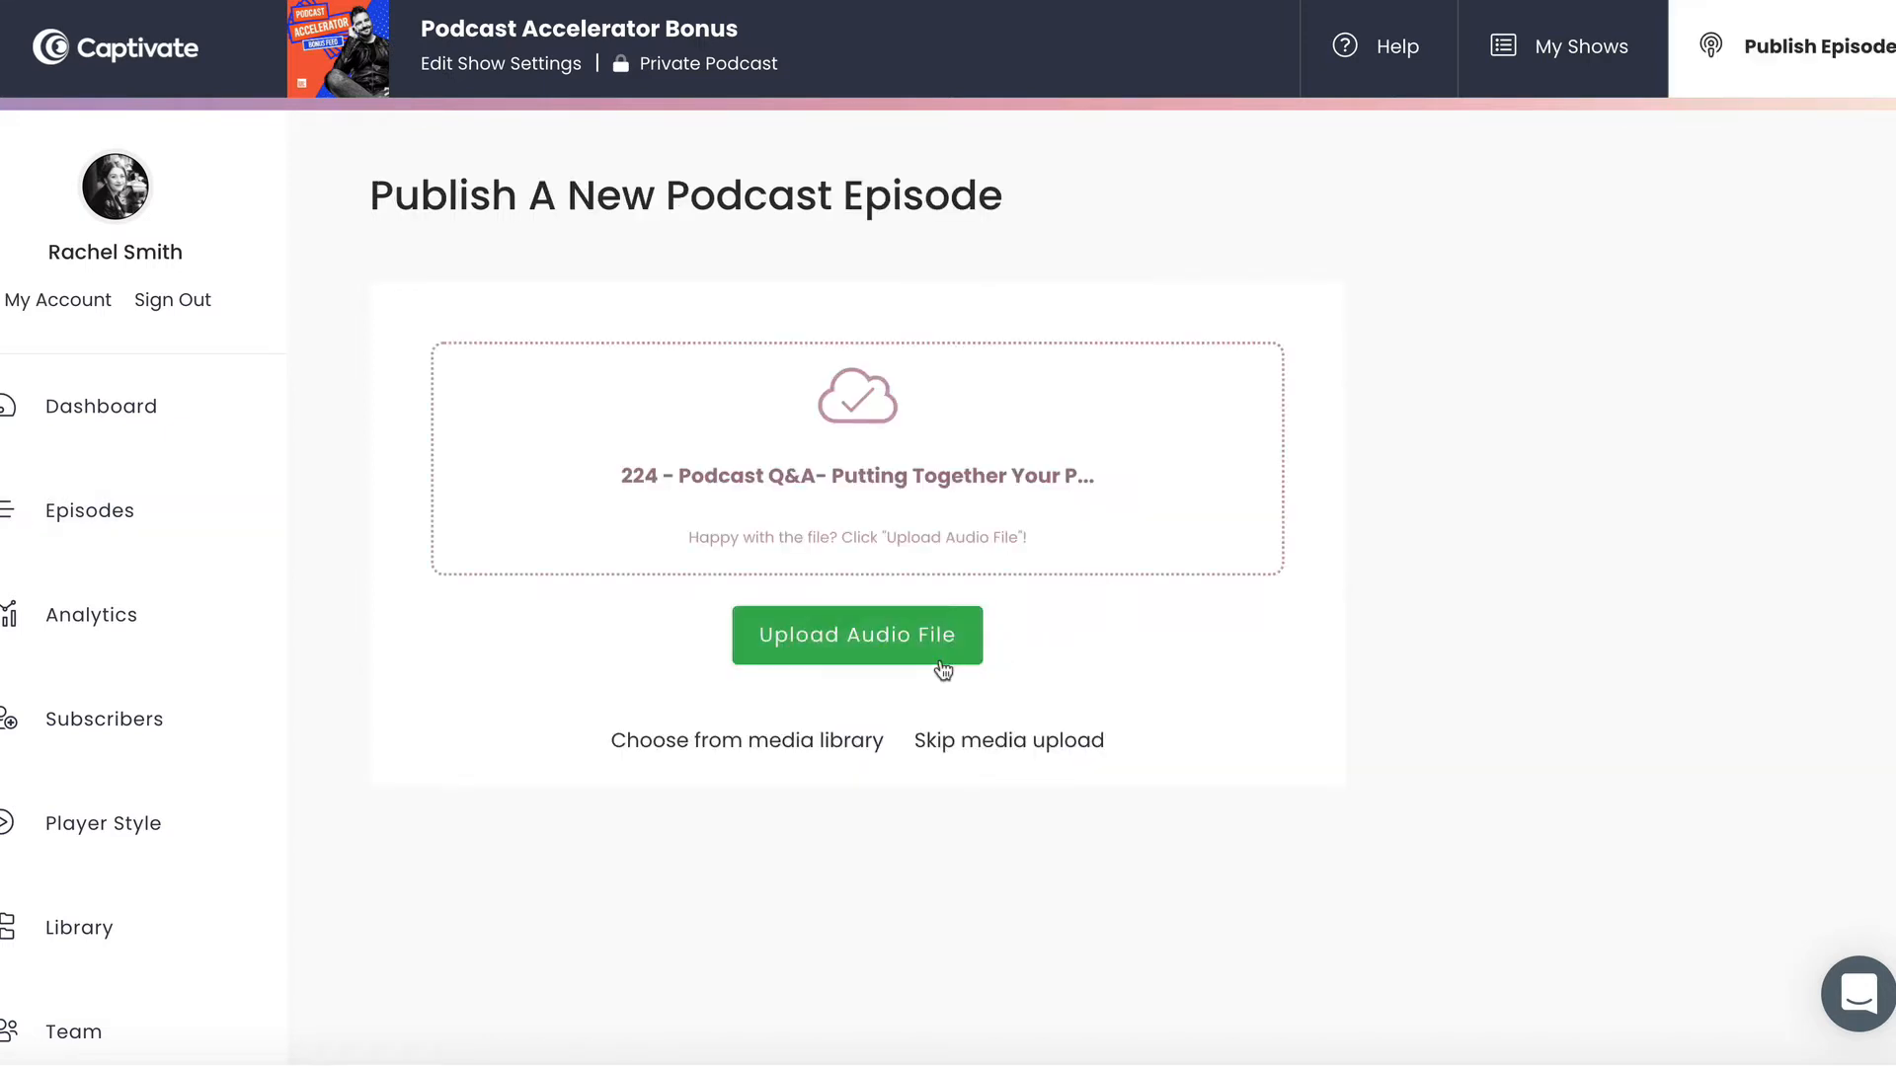
# Upload the selected "224 - Podcast Q&A" audio file for a new episode of Podcast Accelerator Bonus
pyautogui.click(943, 670)
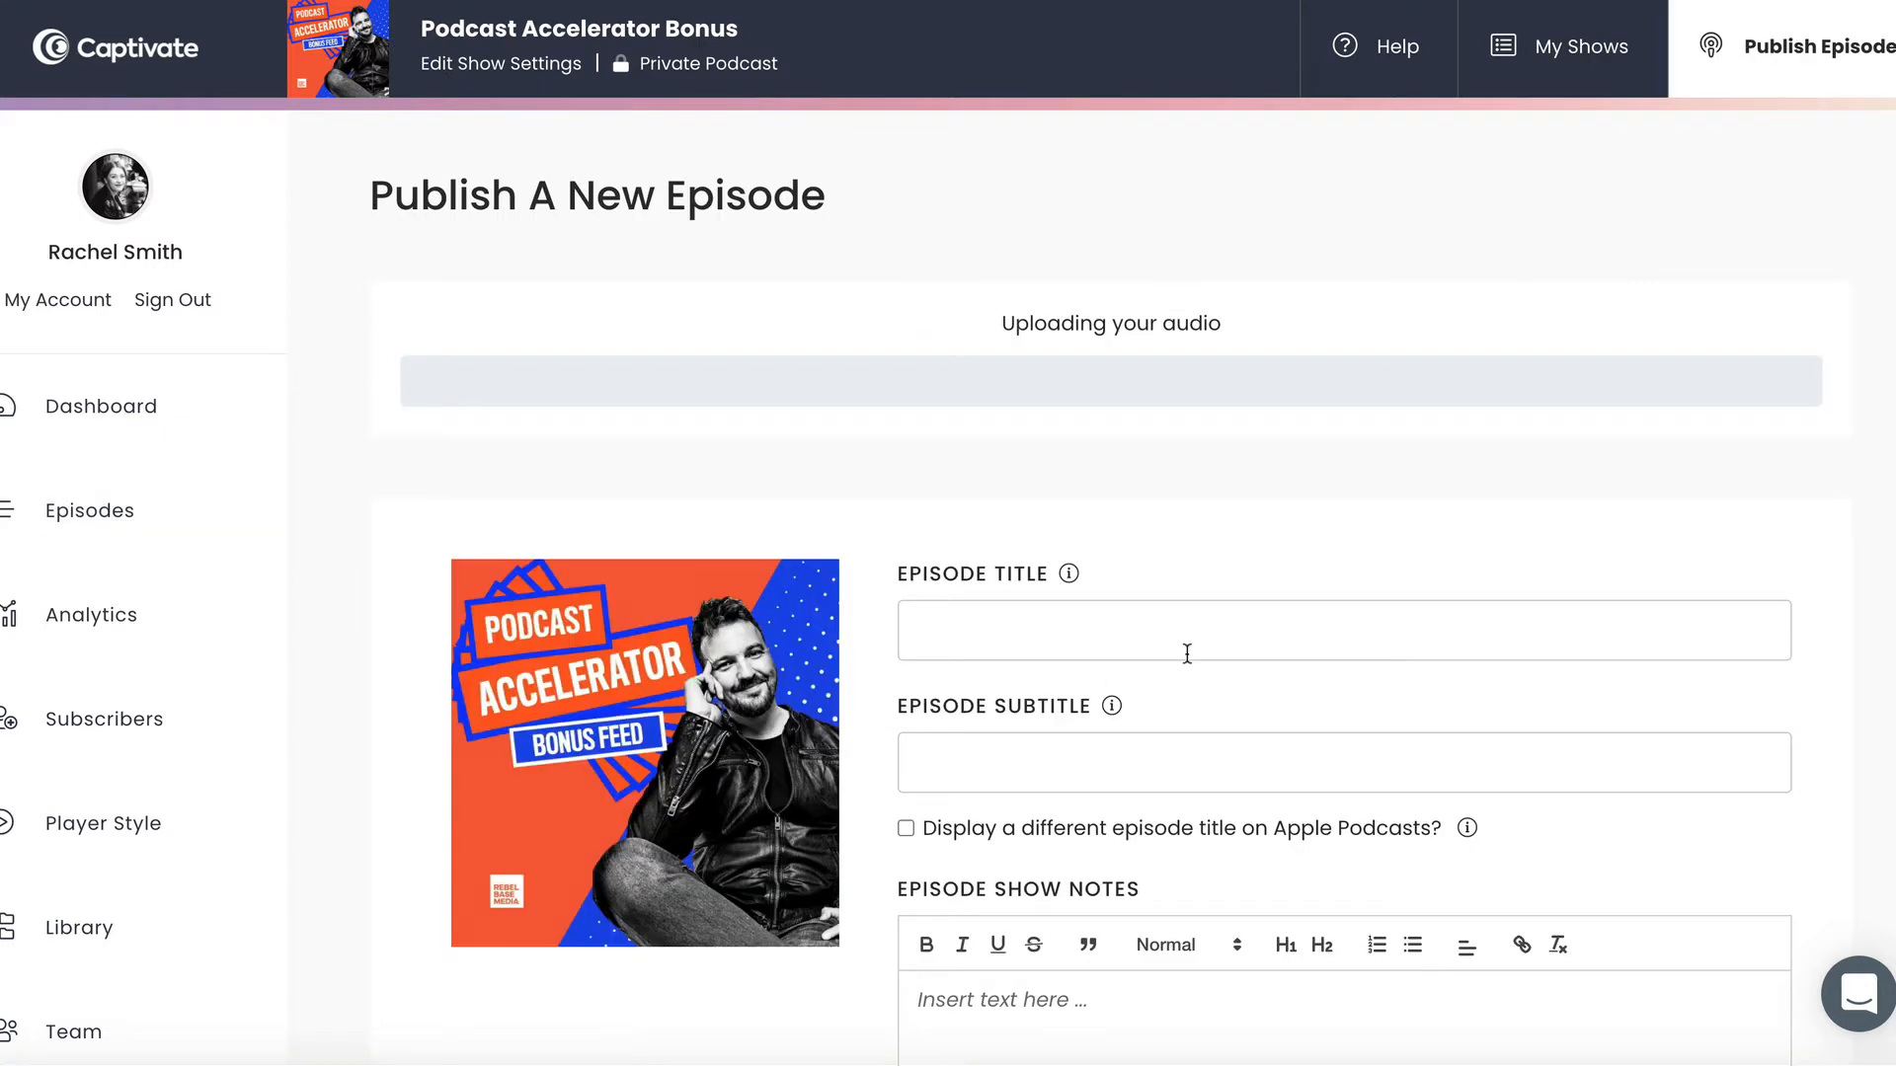
pyautogui.scroll(-5, 1187, 653)
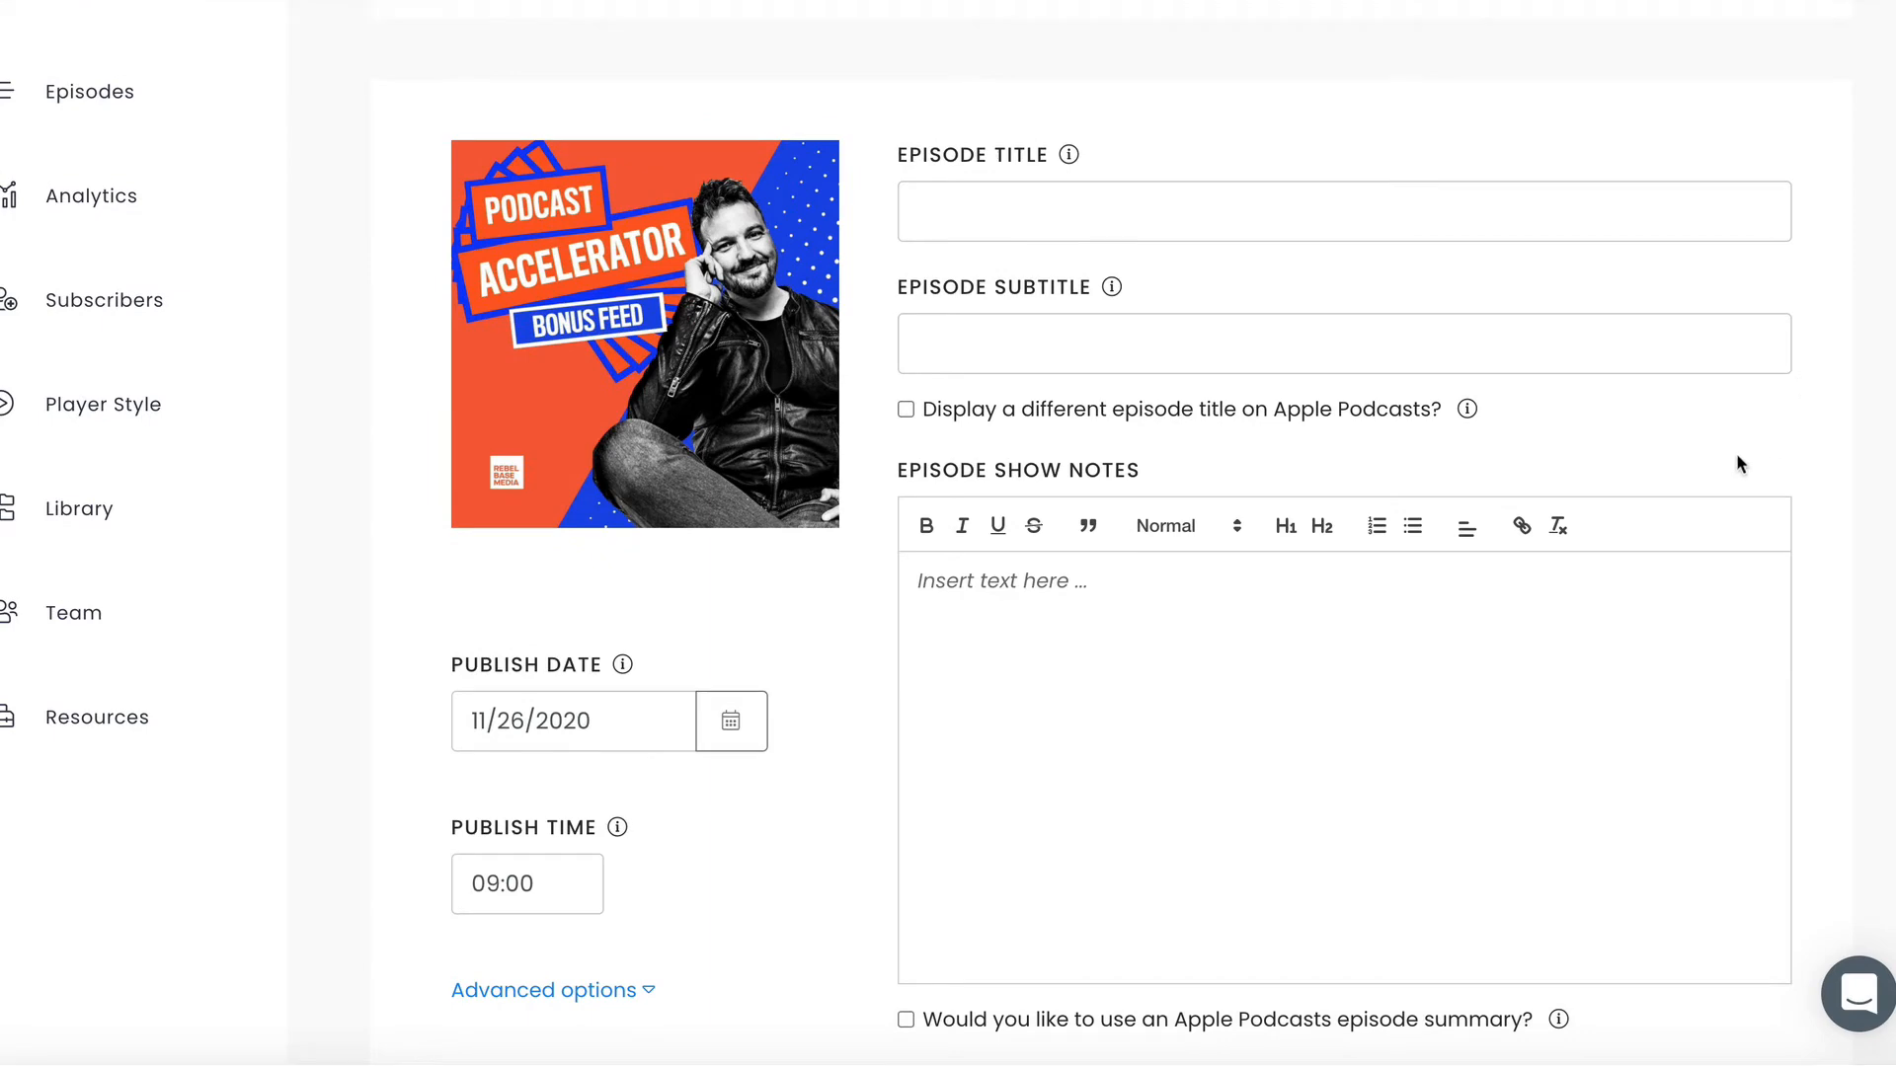
pyautogui.scroll(-1, 1879, 317)
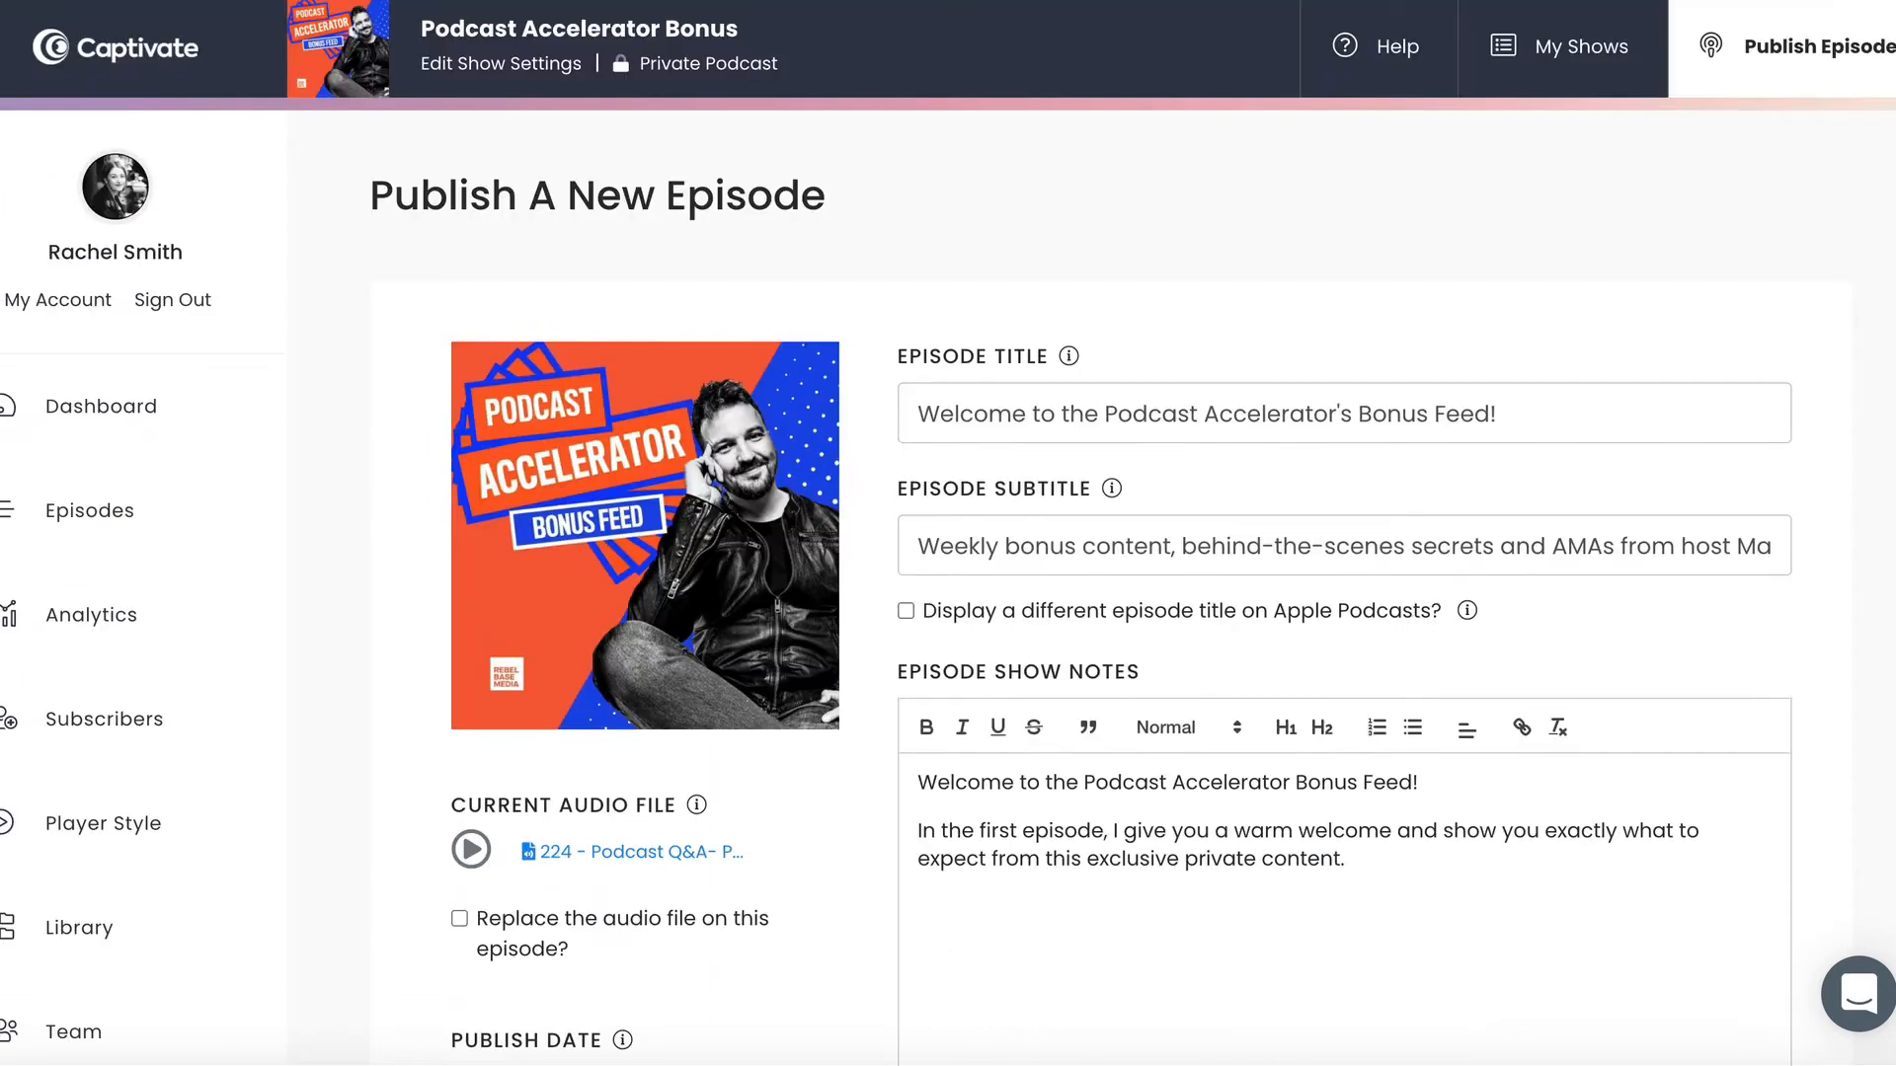
# Check the details of the episode "Welcome to the Podcast Accelerator's Bonus Feed!" and publish it
pyautogui.scroll(-2, 948, 534)
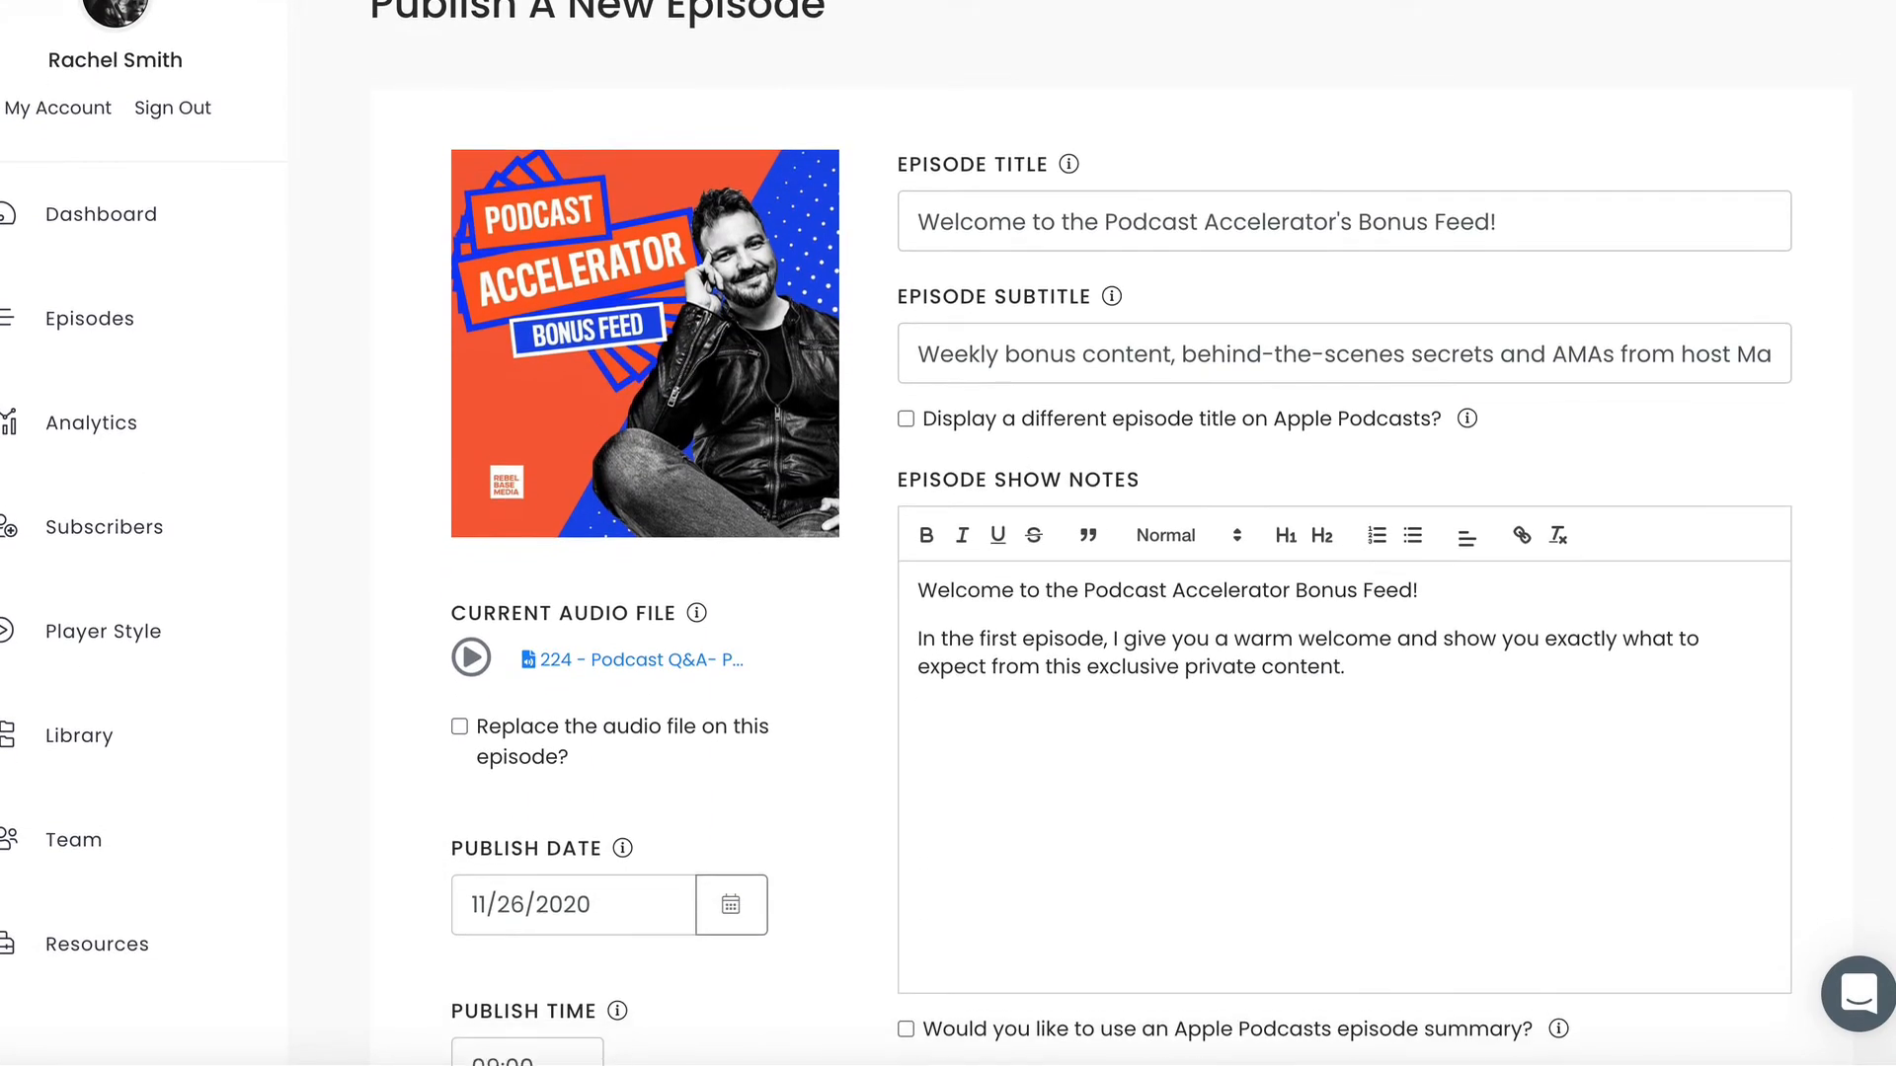
pyautogui.scroll(-8, 948, 533)
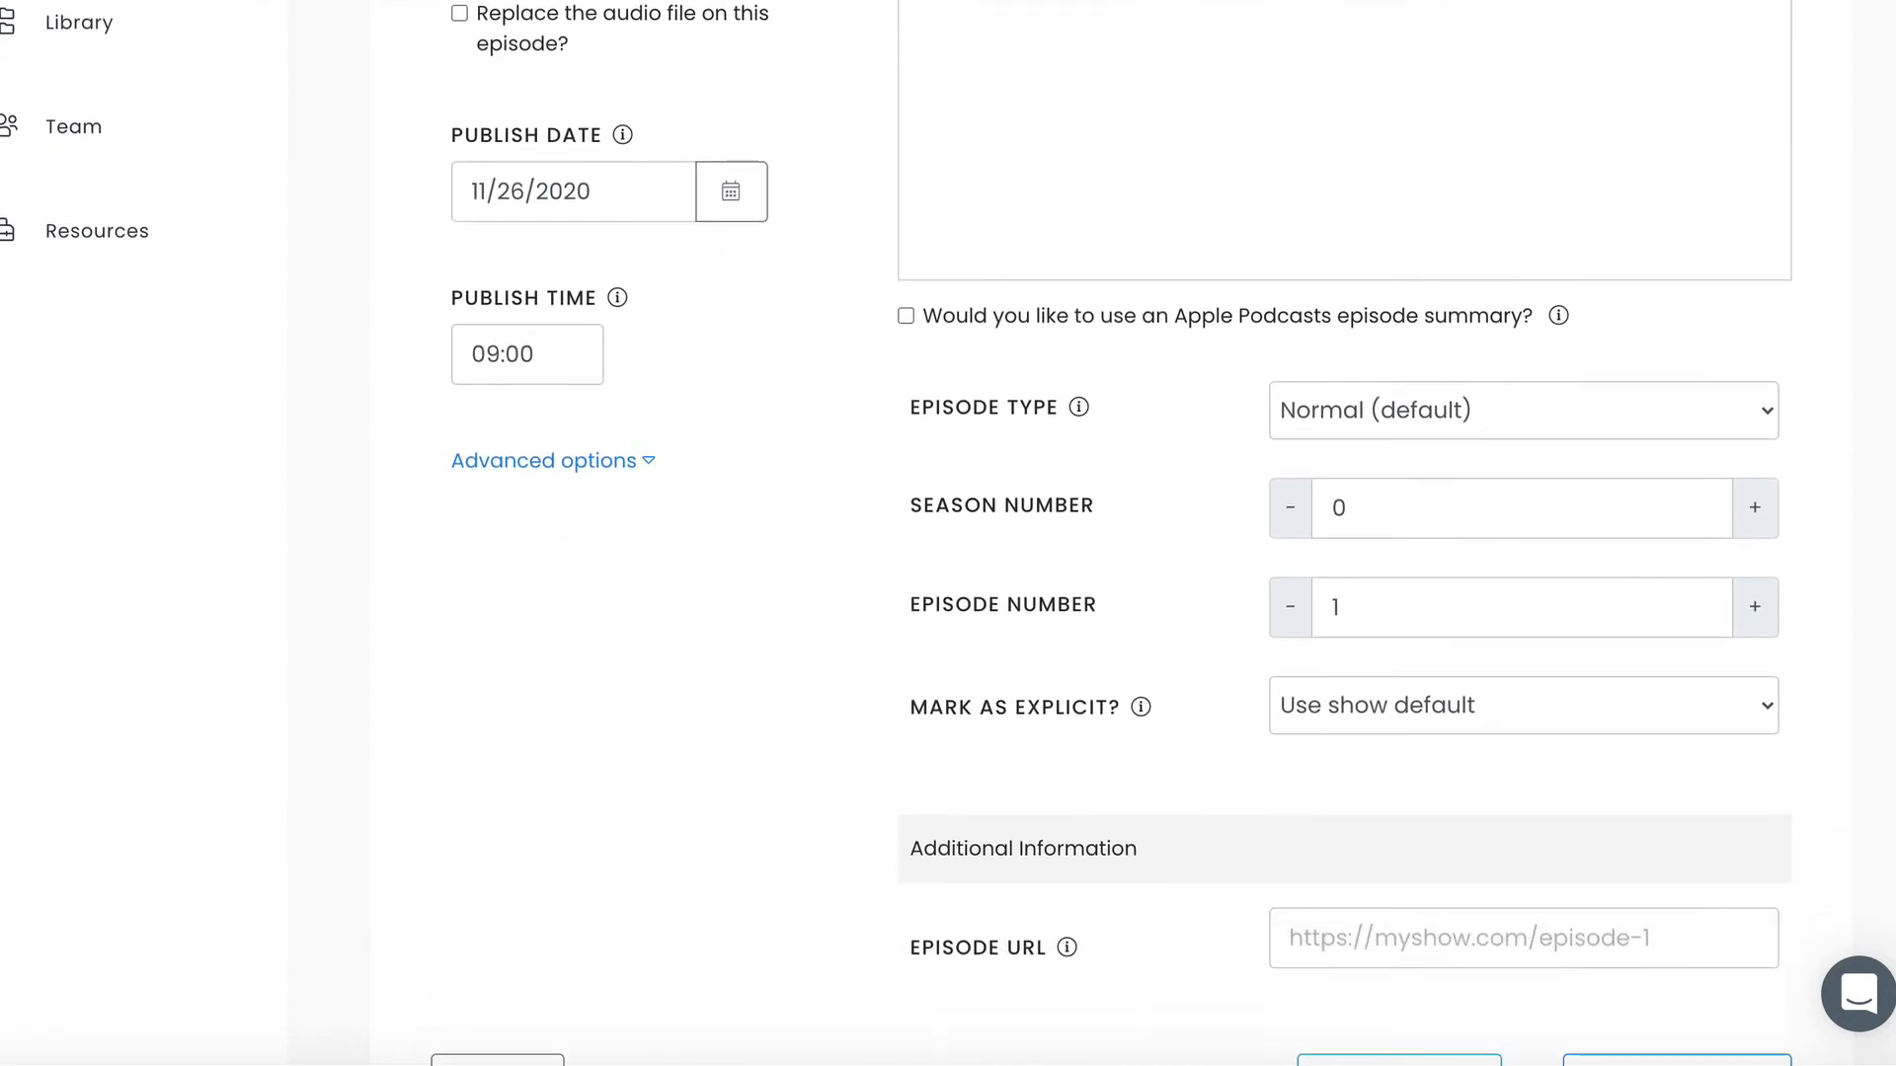
pyautogui.scroll(-1, 1891, 563)
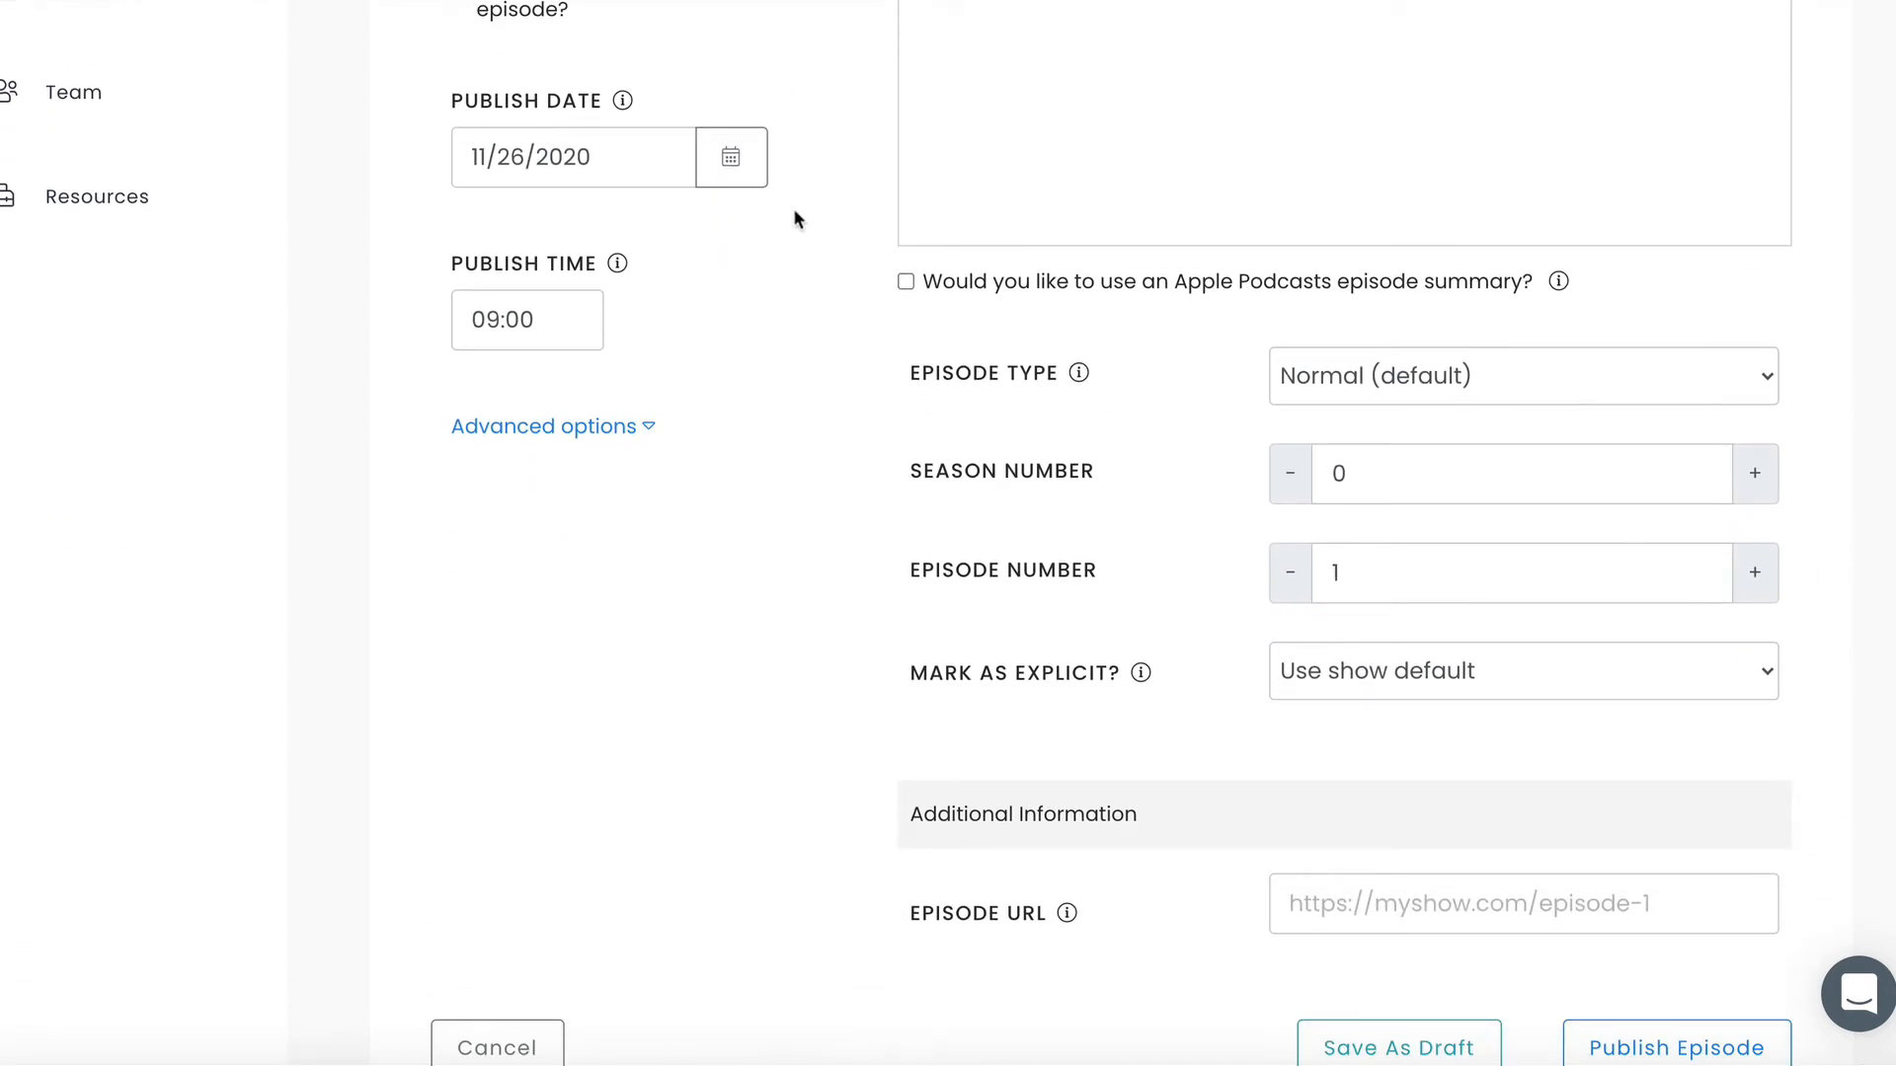
pyautogui.scroll(-3, 1607, 664)
pyautogui.click(1679, 833)
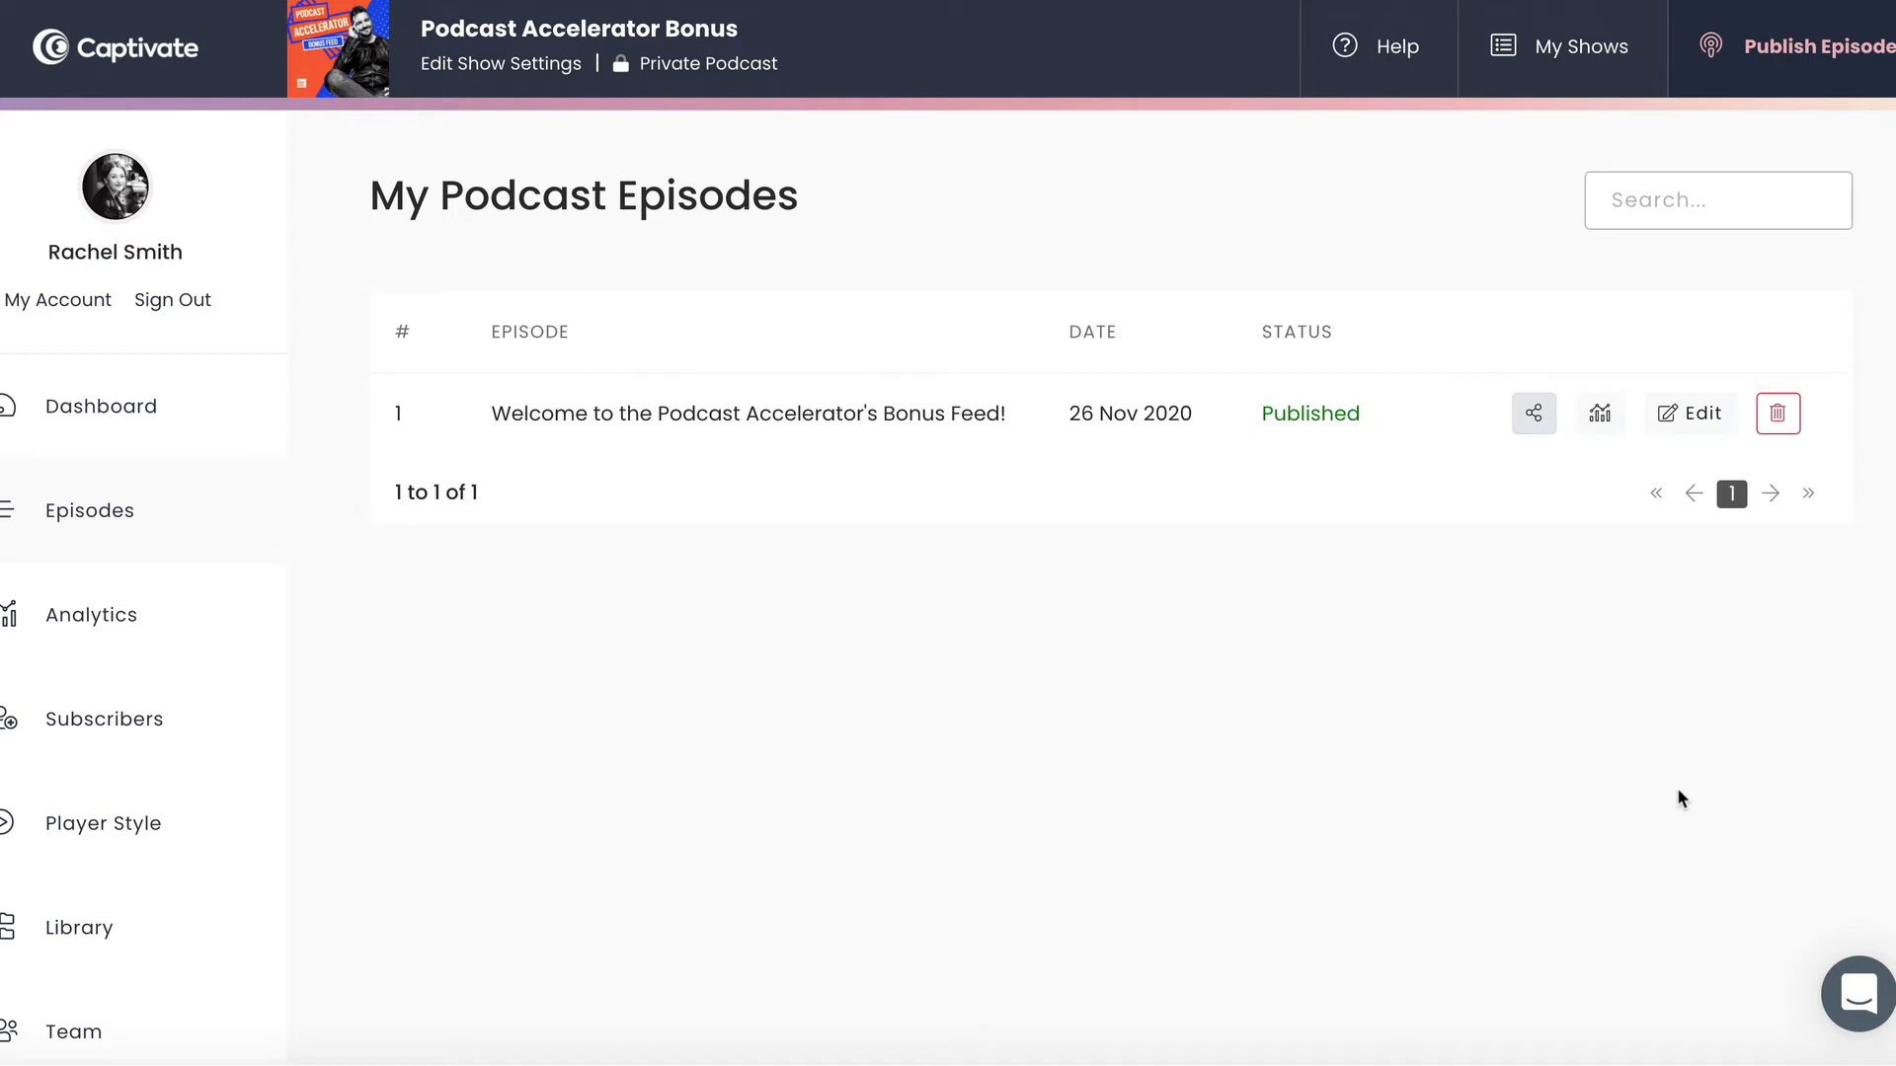
# Look at the private show's CSV subscriber import and the form for creating a single subscriber
pyautogui.click(163, 730)
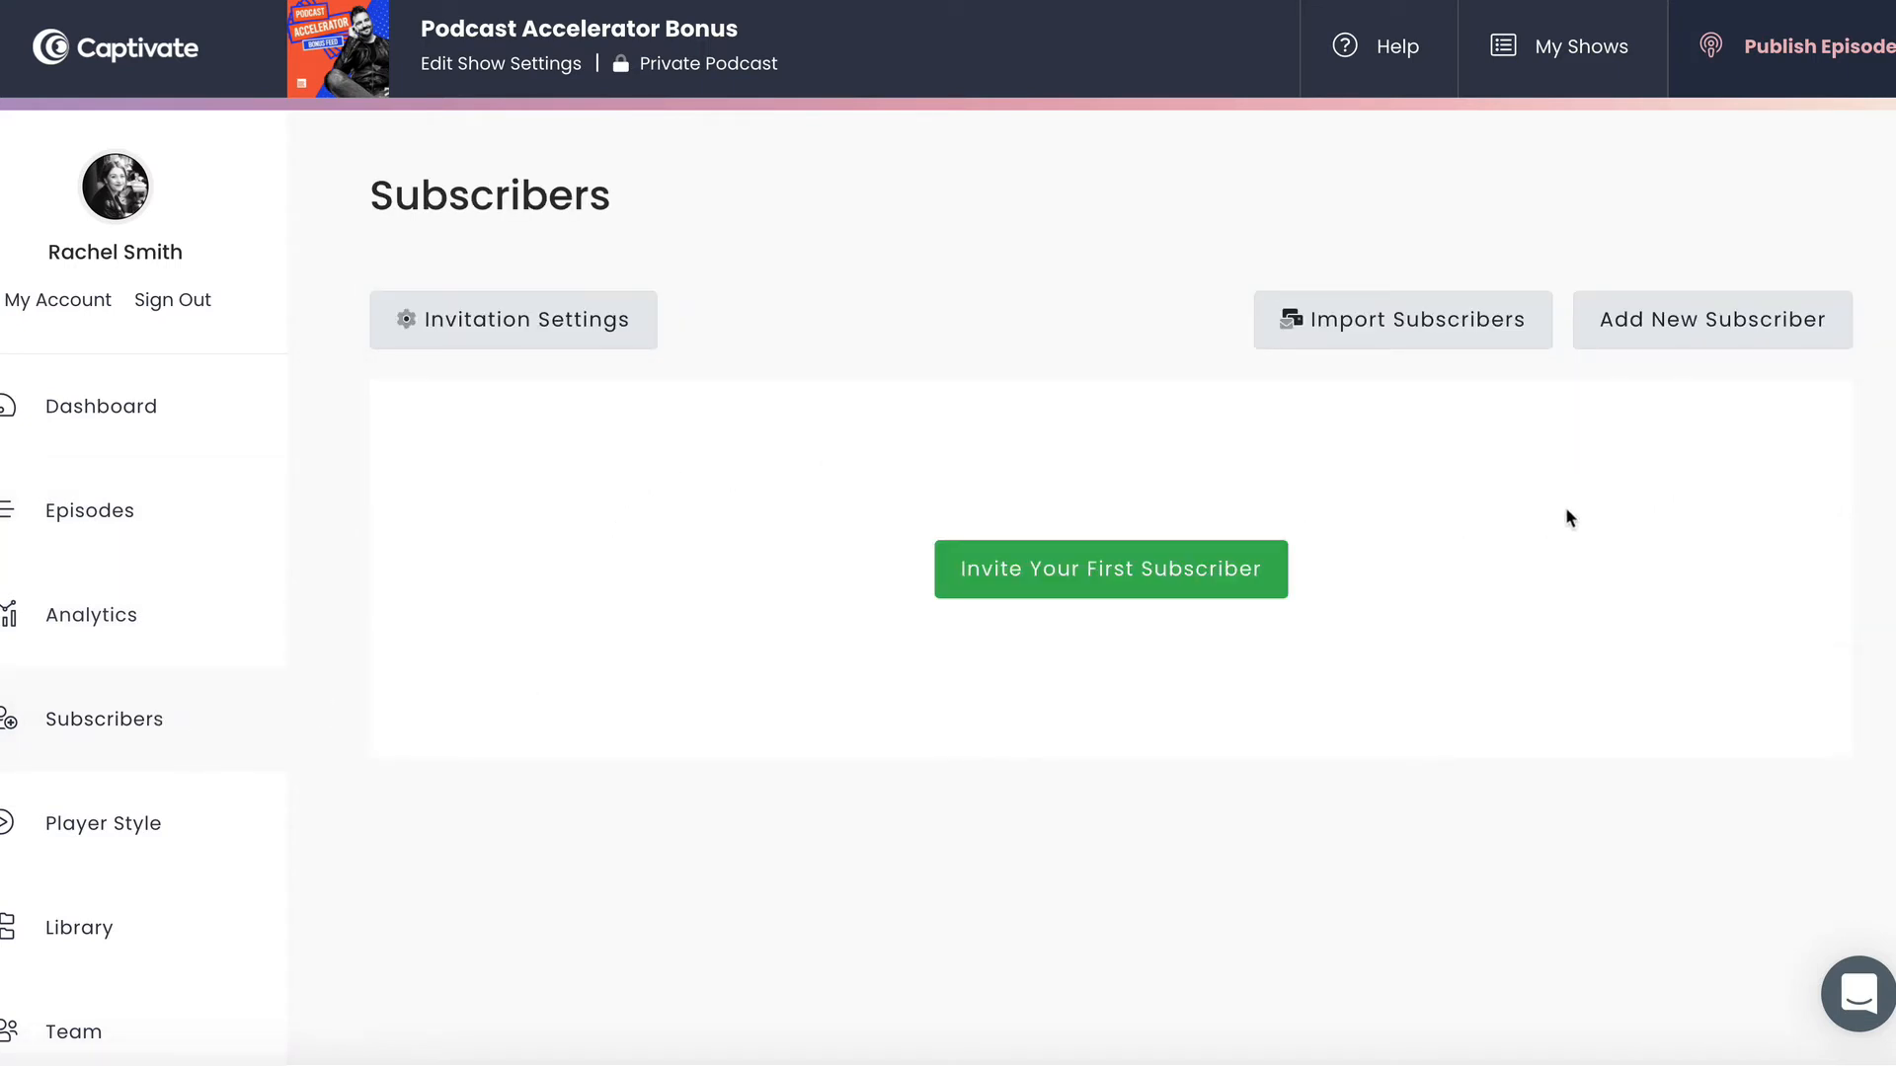
pyautogui.click(1386, 327)
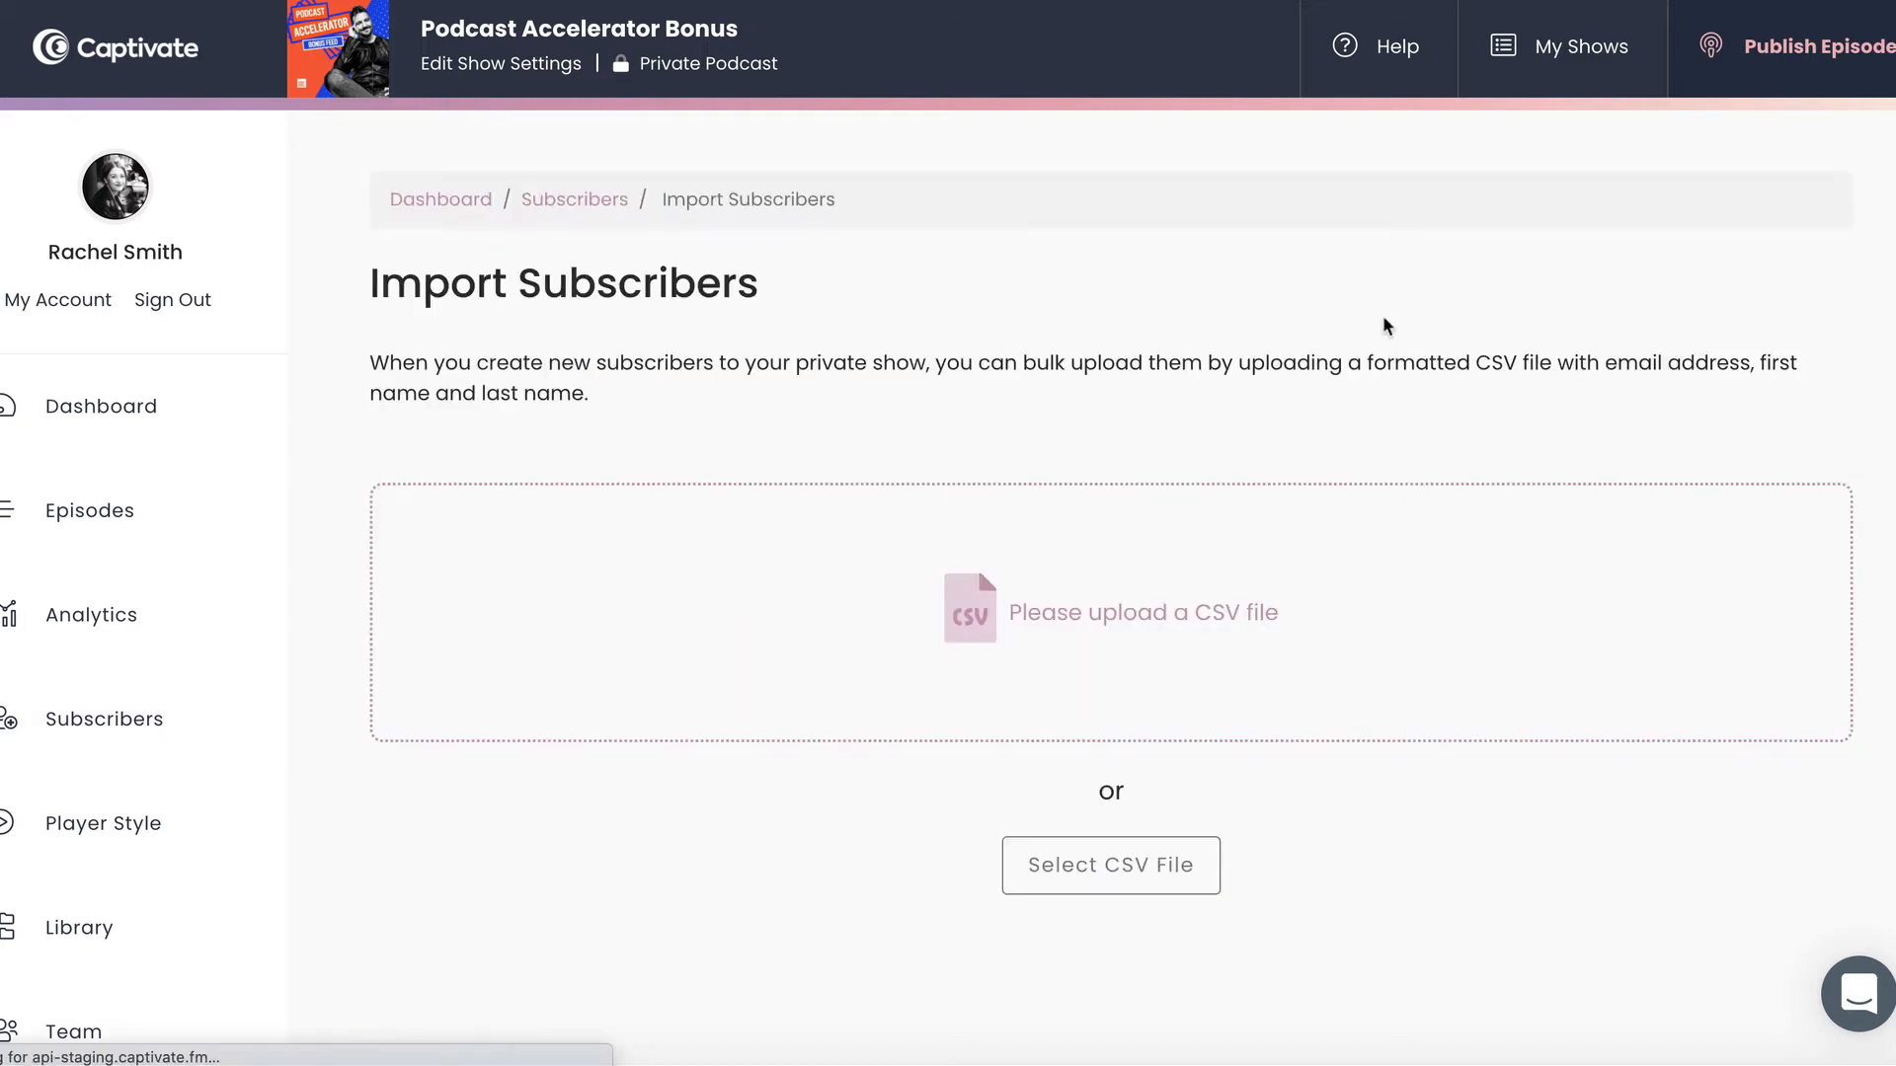
pyautogui.click(599, 201)
pyautogui.click(1013, 579)
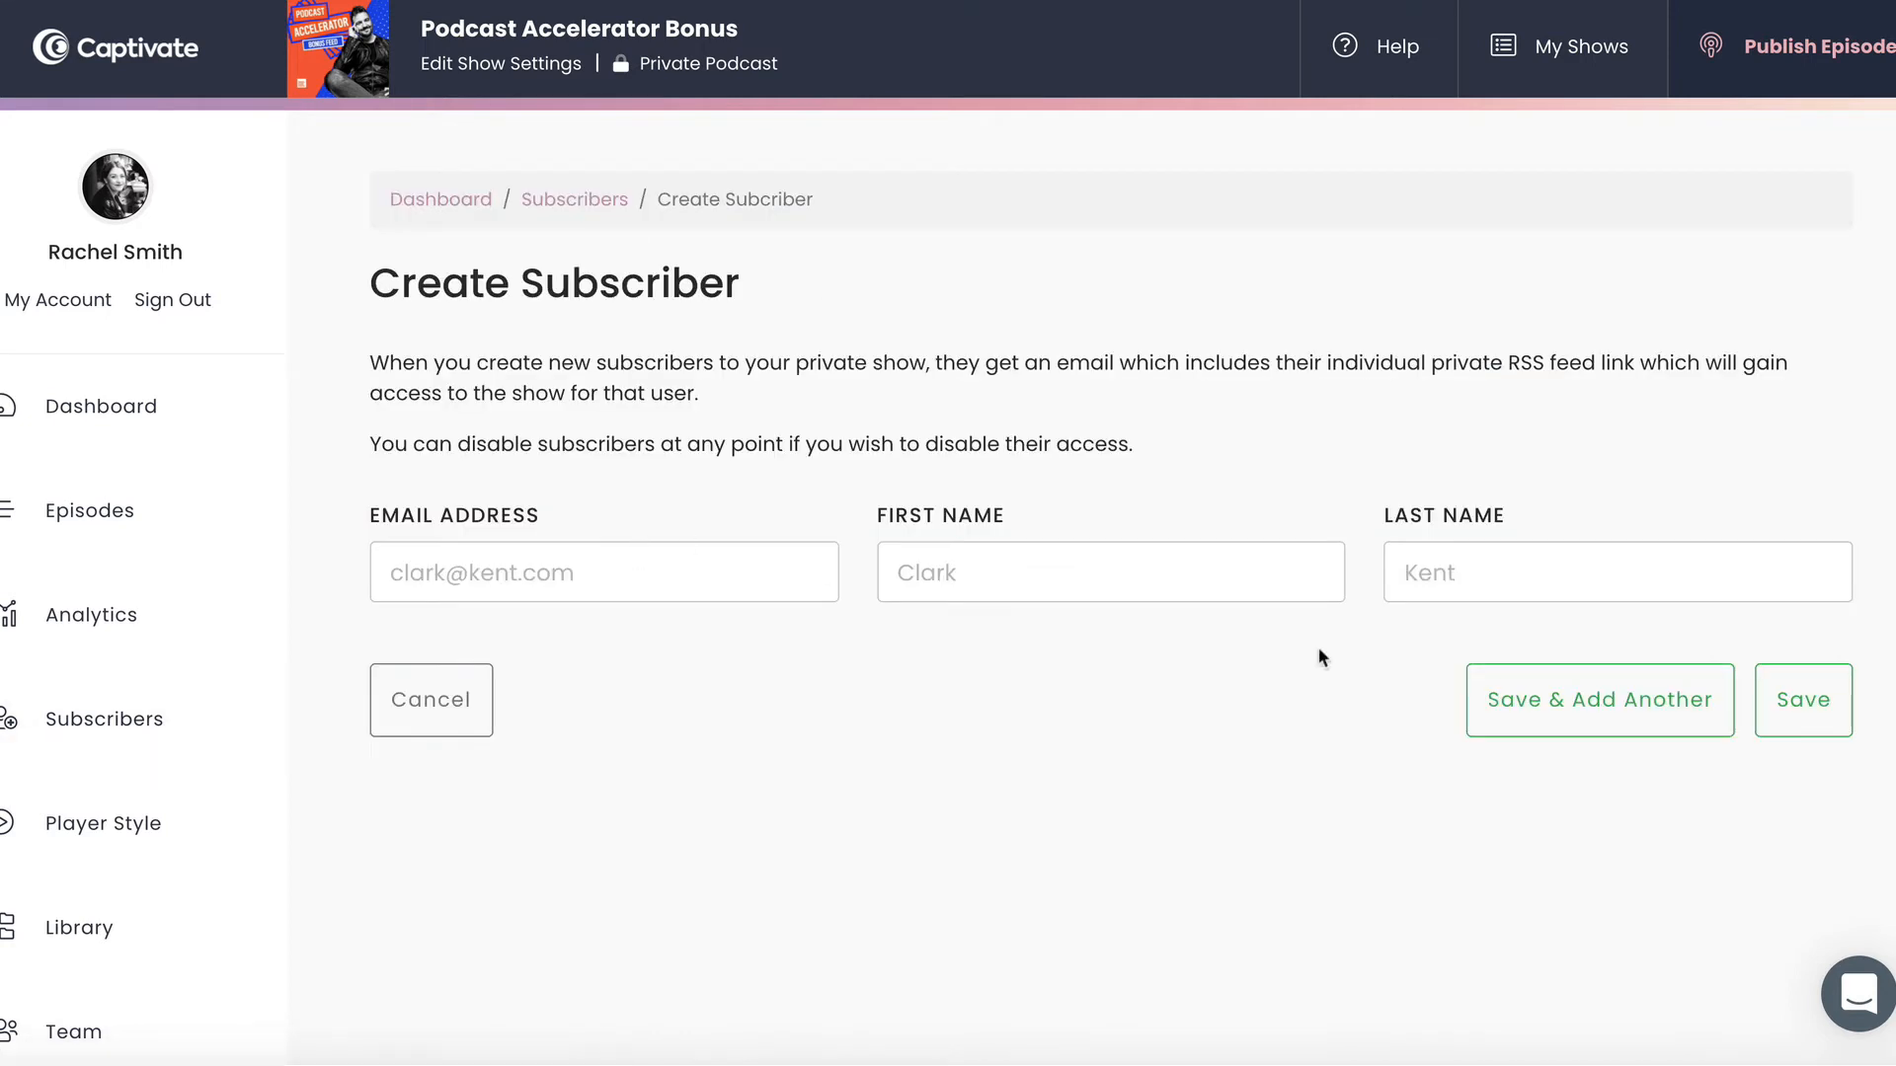
pyautogui.click(564, 209)
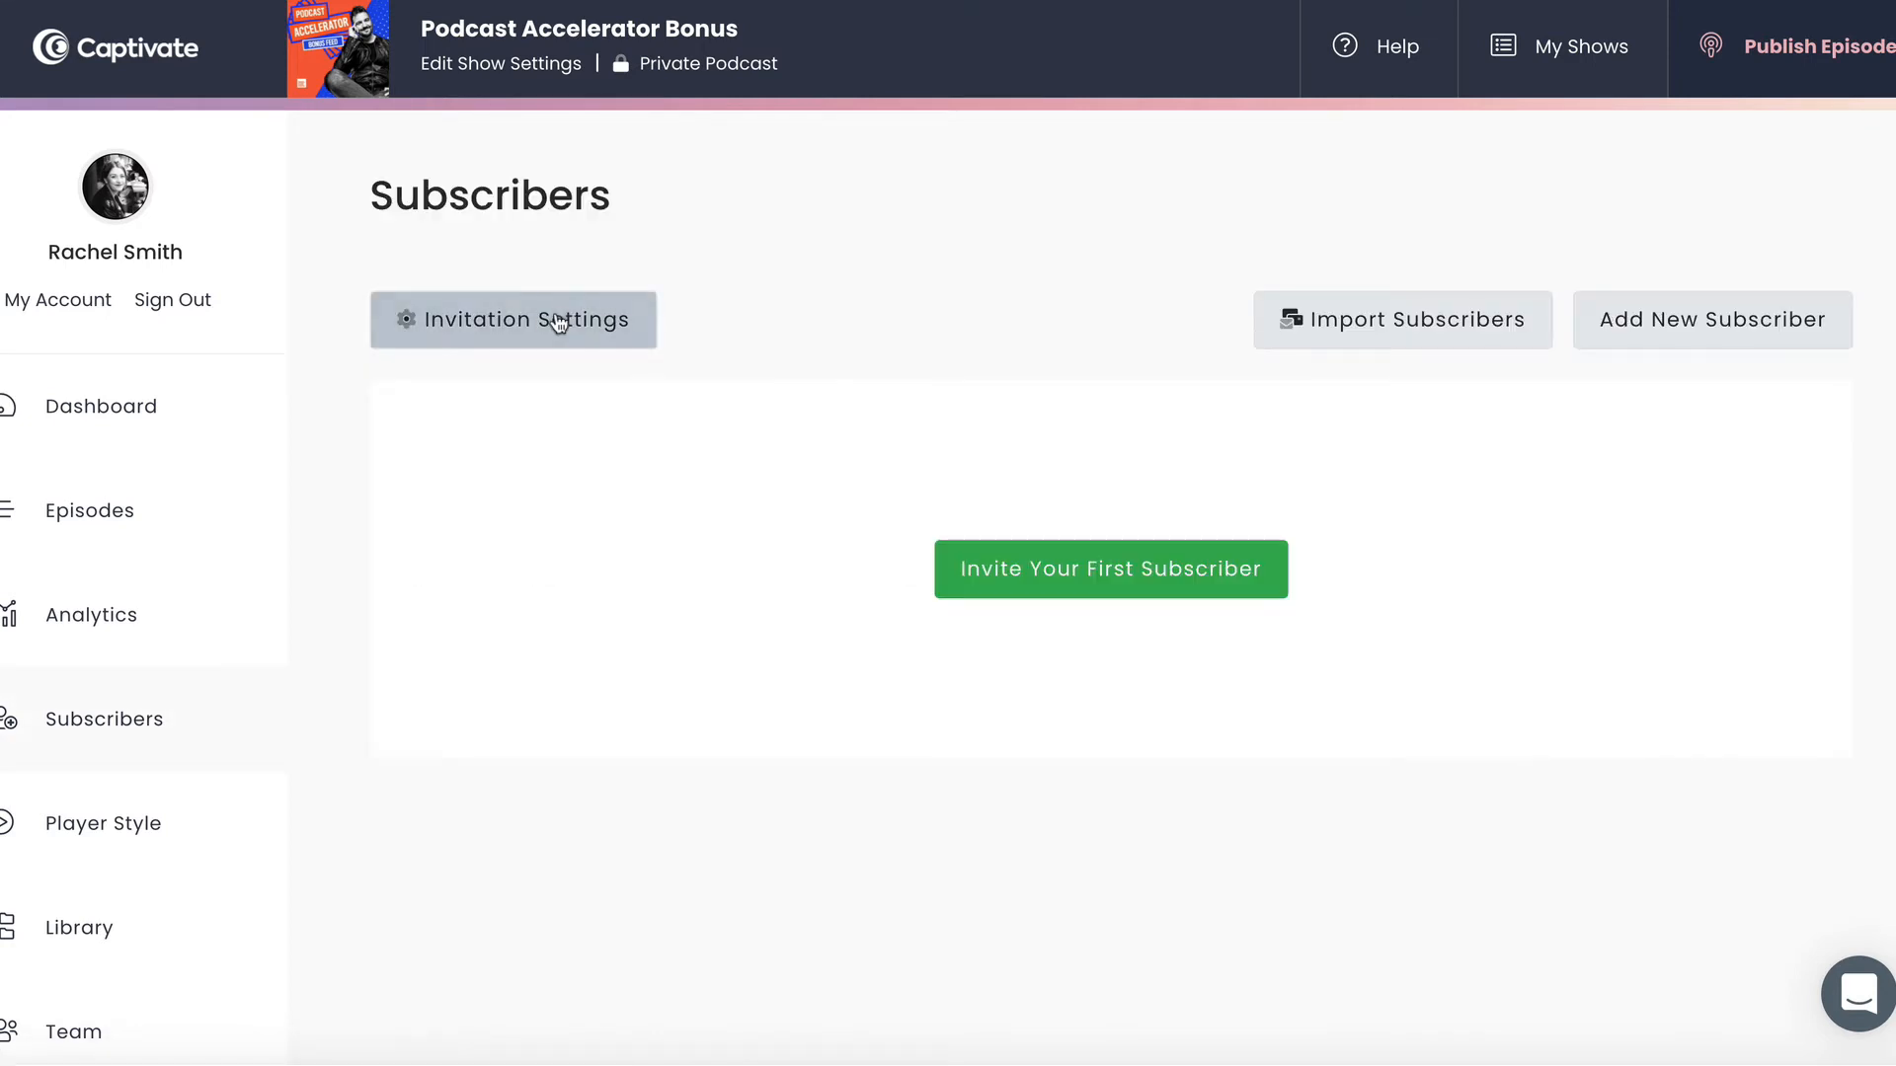
# Examine the invitation email settings with their custom text and the existing subscriber's entry
pyautogui.click(559, 321)
pyautogui.scroll(-1, 1341, 484)
pyautogui.click(573, 122)
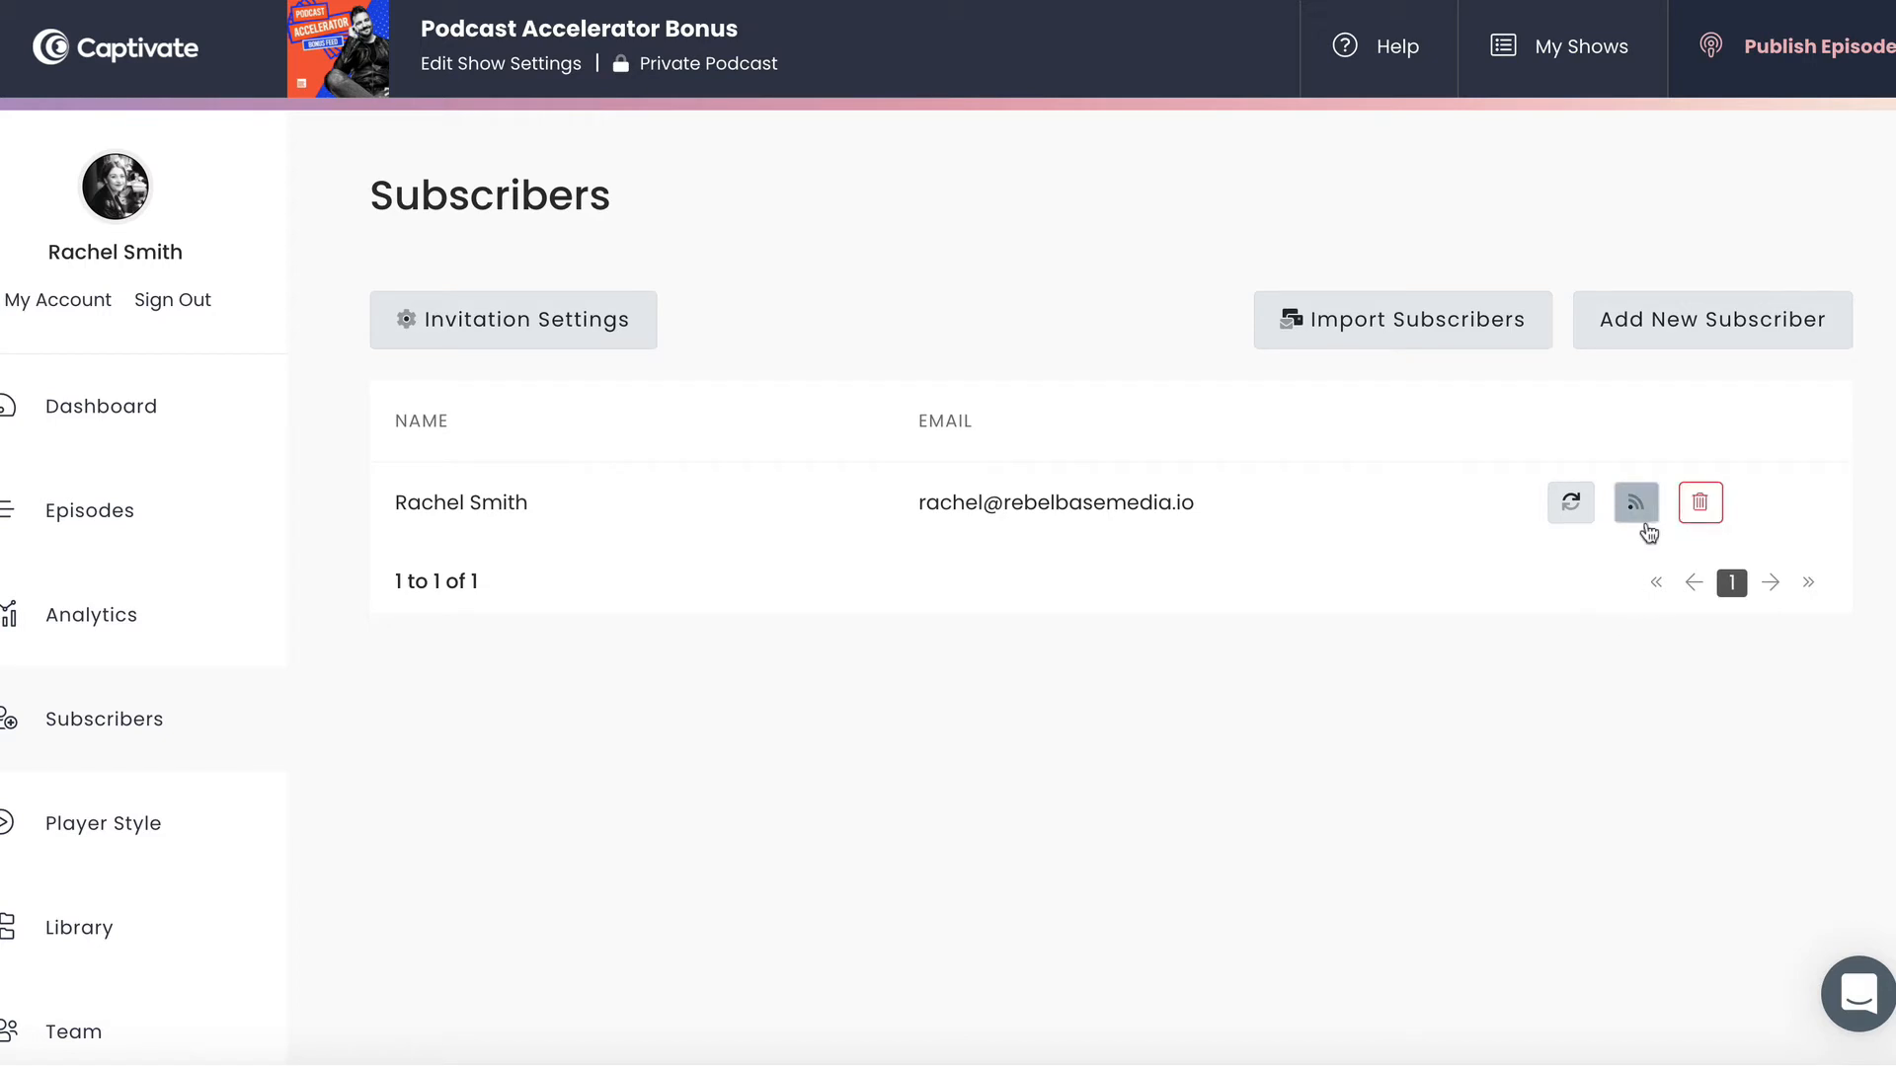
pyautogui.click(1555, 508)
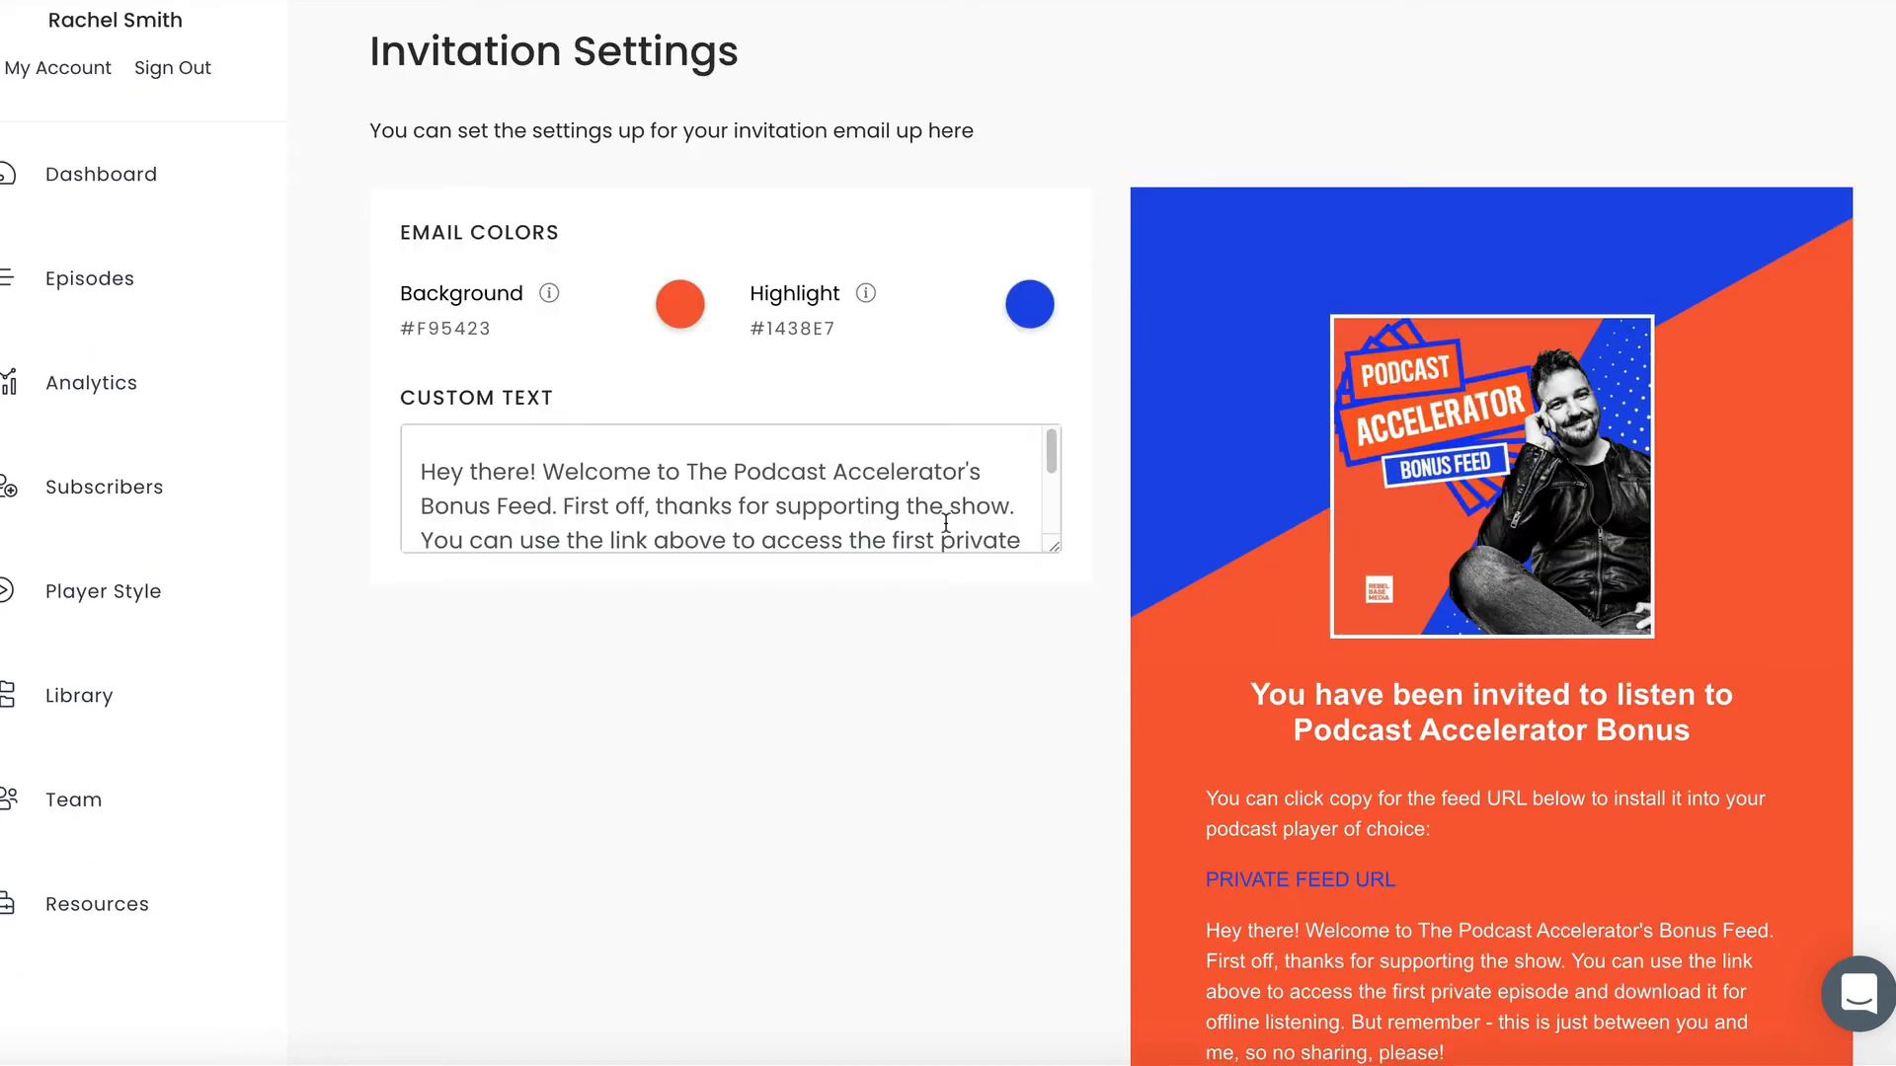
pyautogui.moveTo(1053, 435); pyautogui.dragTo(1062, 450)
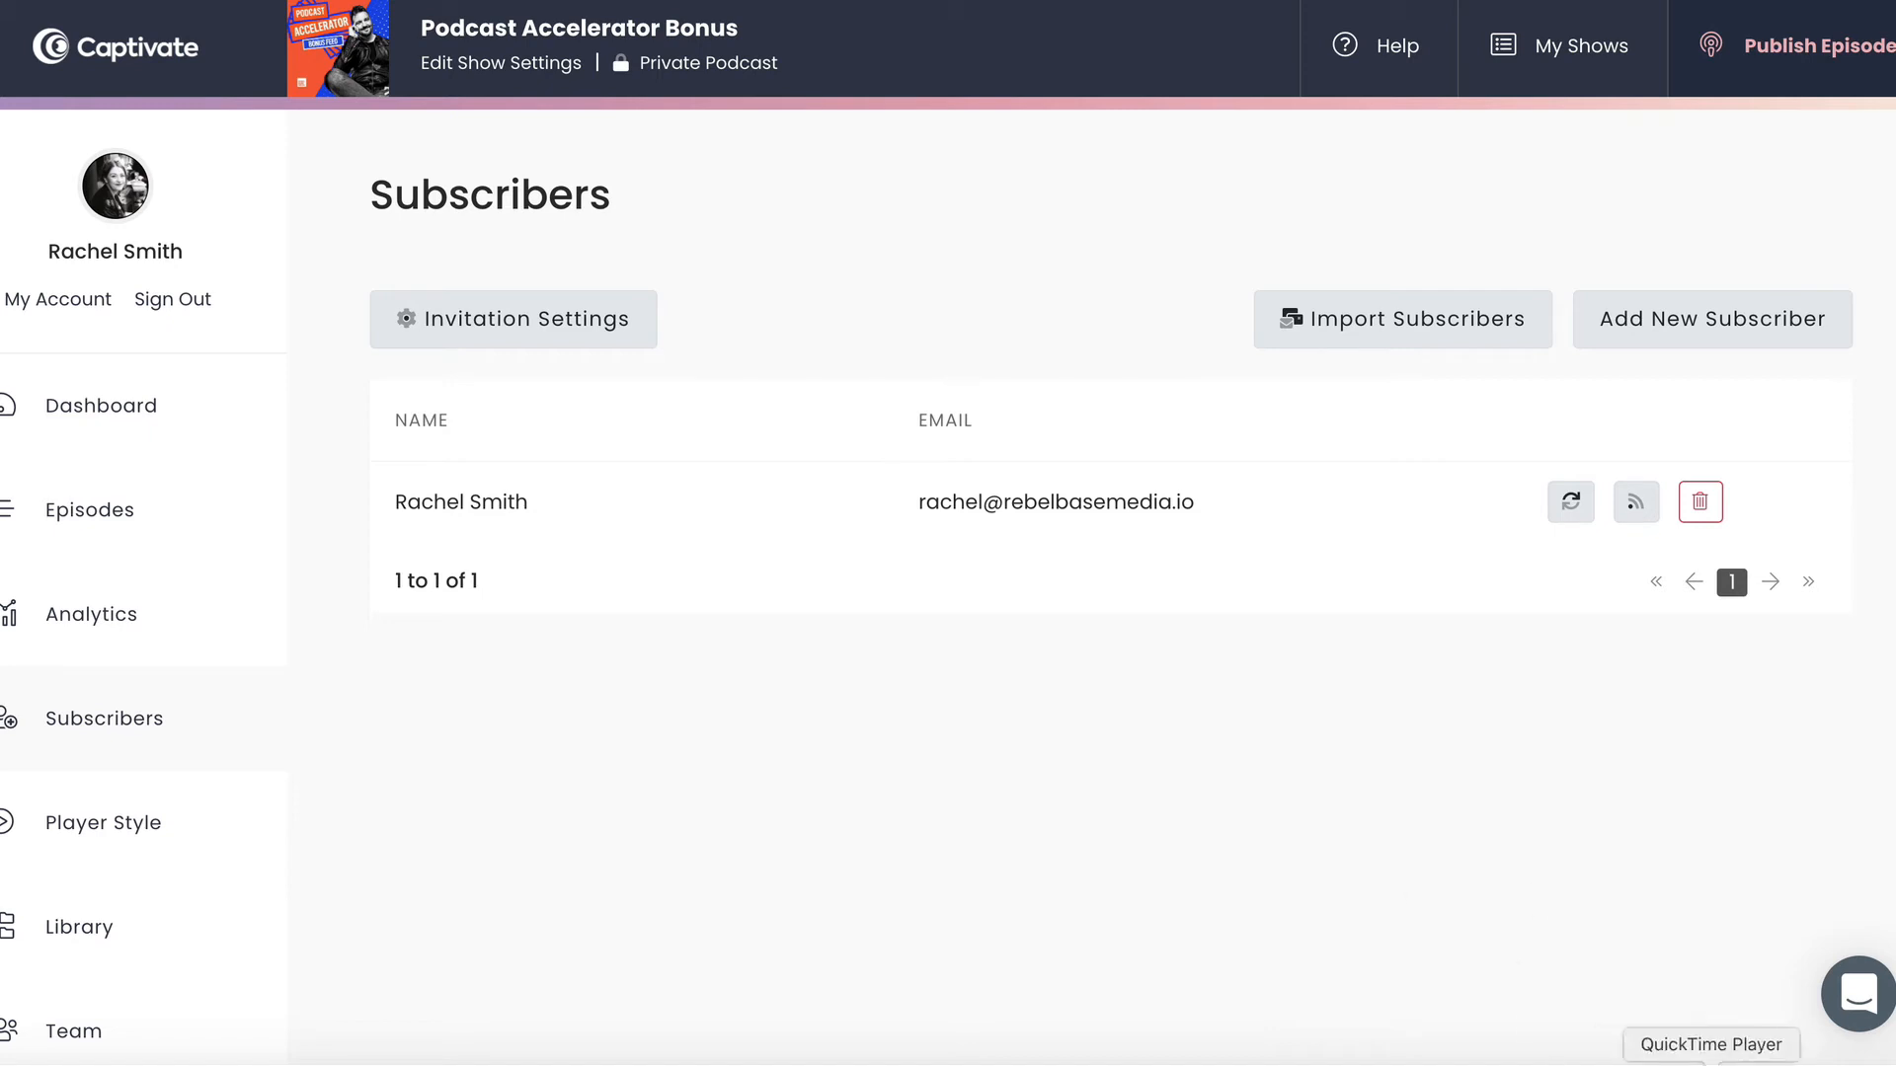
# Switch to Mail and read the Captivate invitation to listen to Podcast Accelerator Bonus
pyautogui.click(1780, 1061)
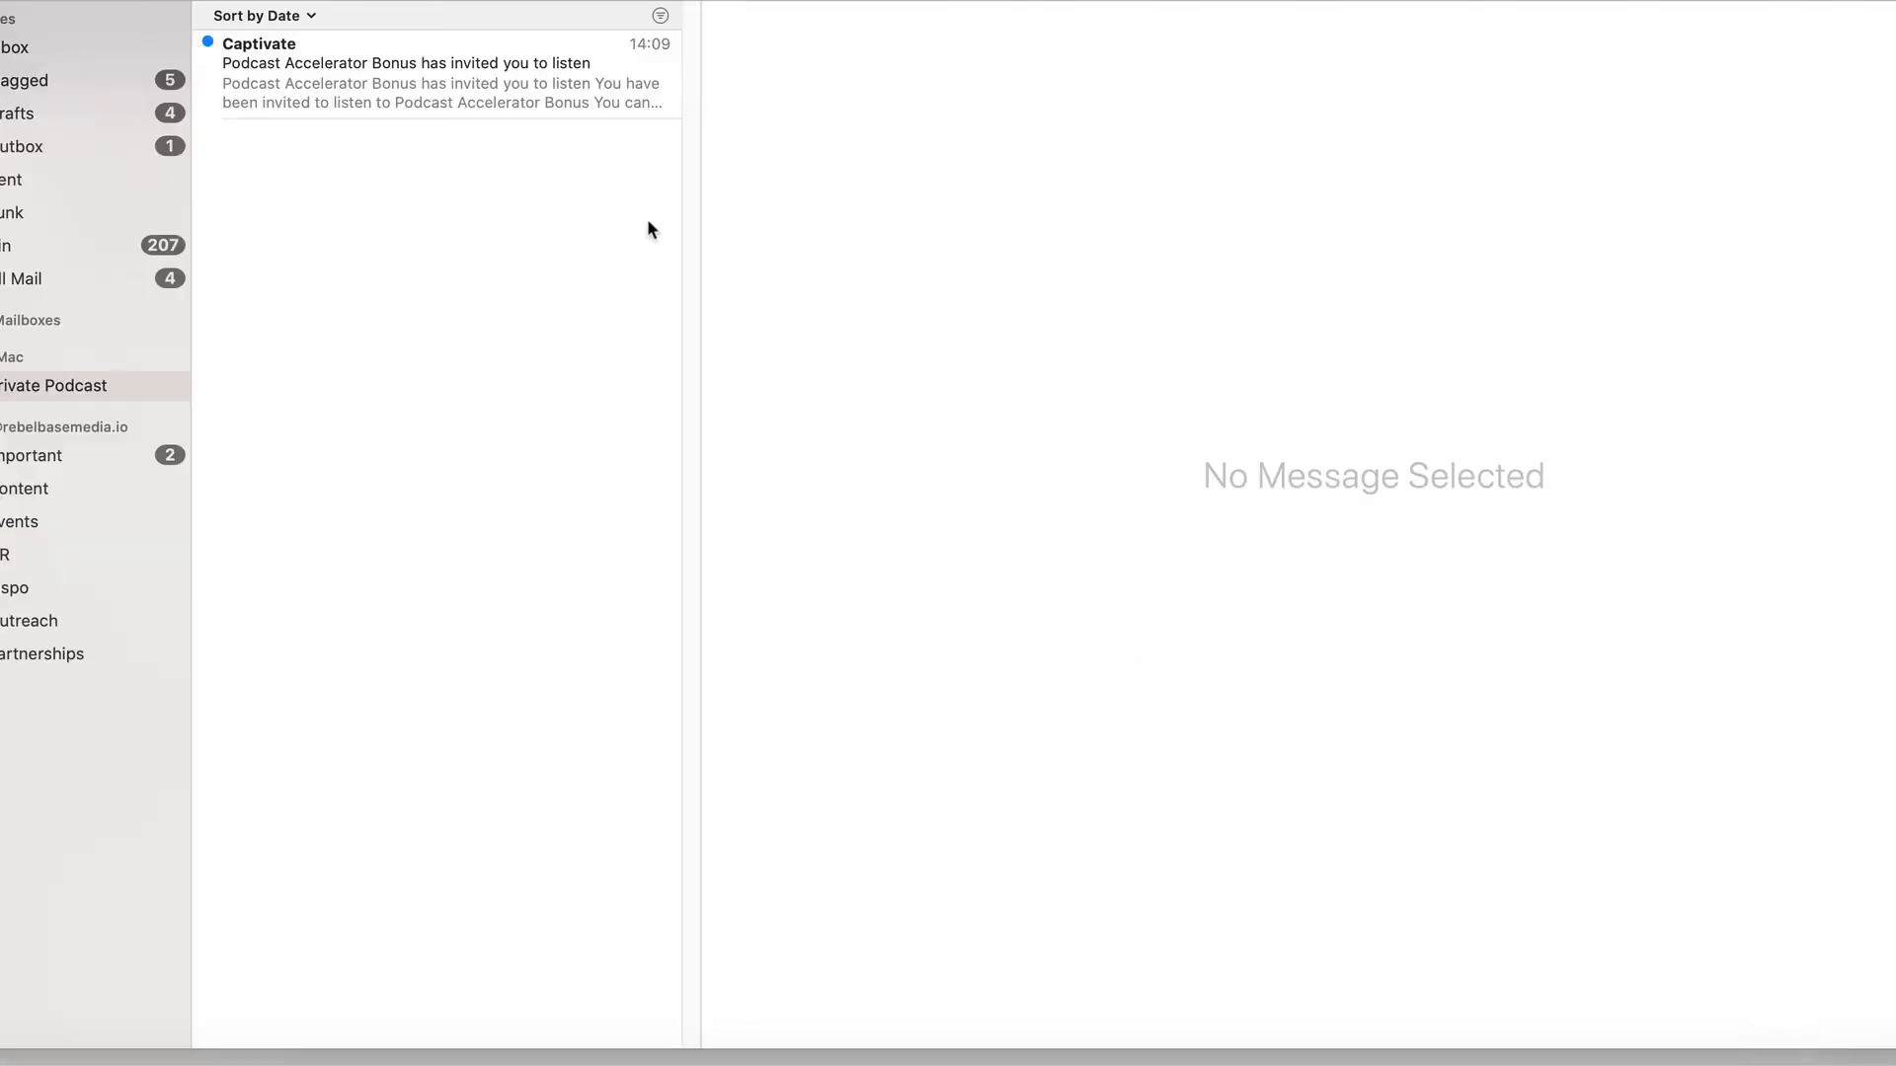
pyautogui.click(539, 81)
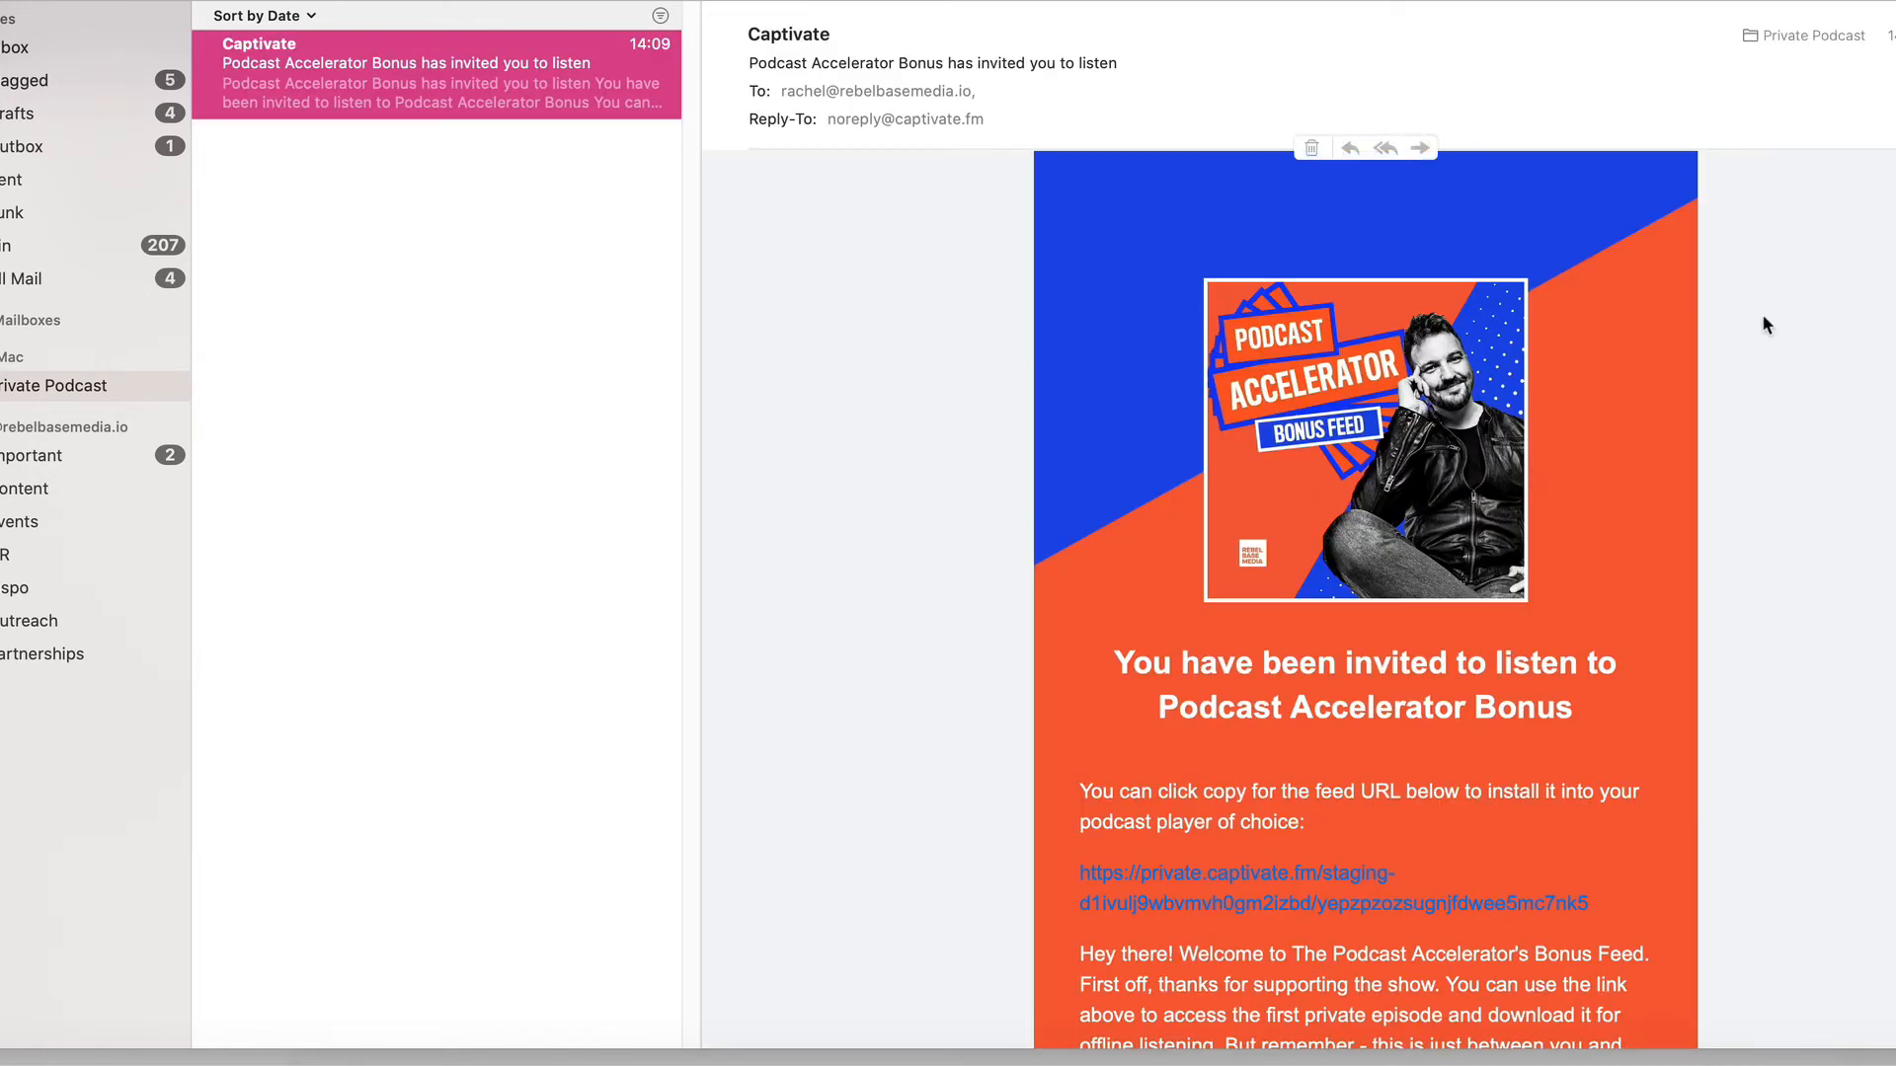
pyautogui.scroll(-2, 1764, 322)
pyautogui.scroll(-3, 1762, 312)
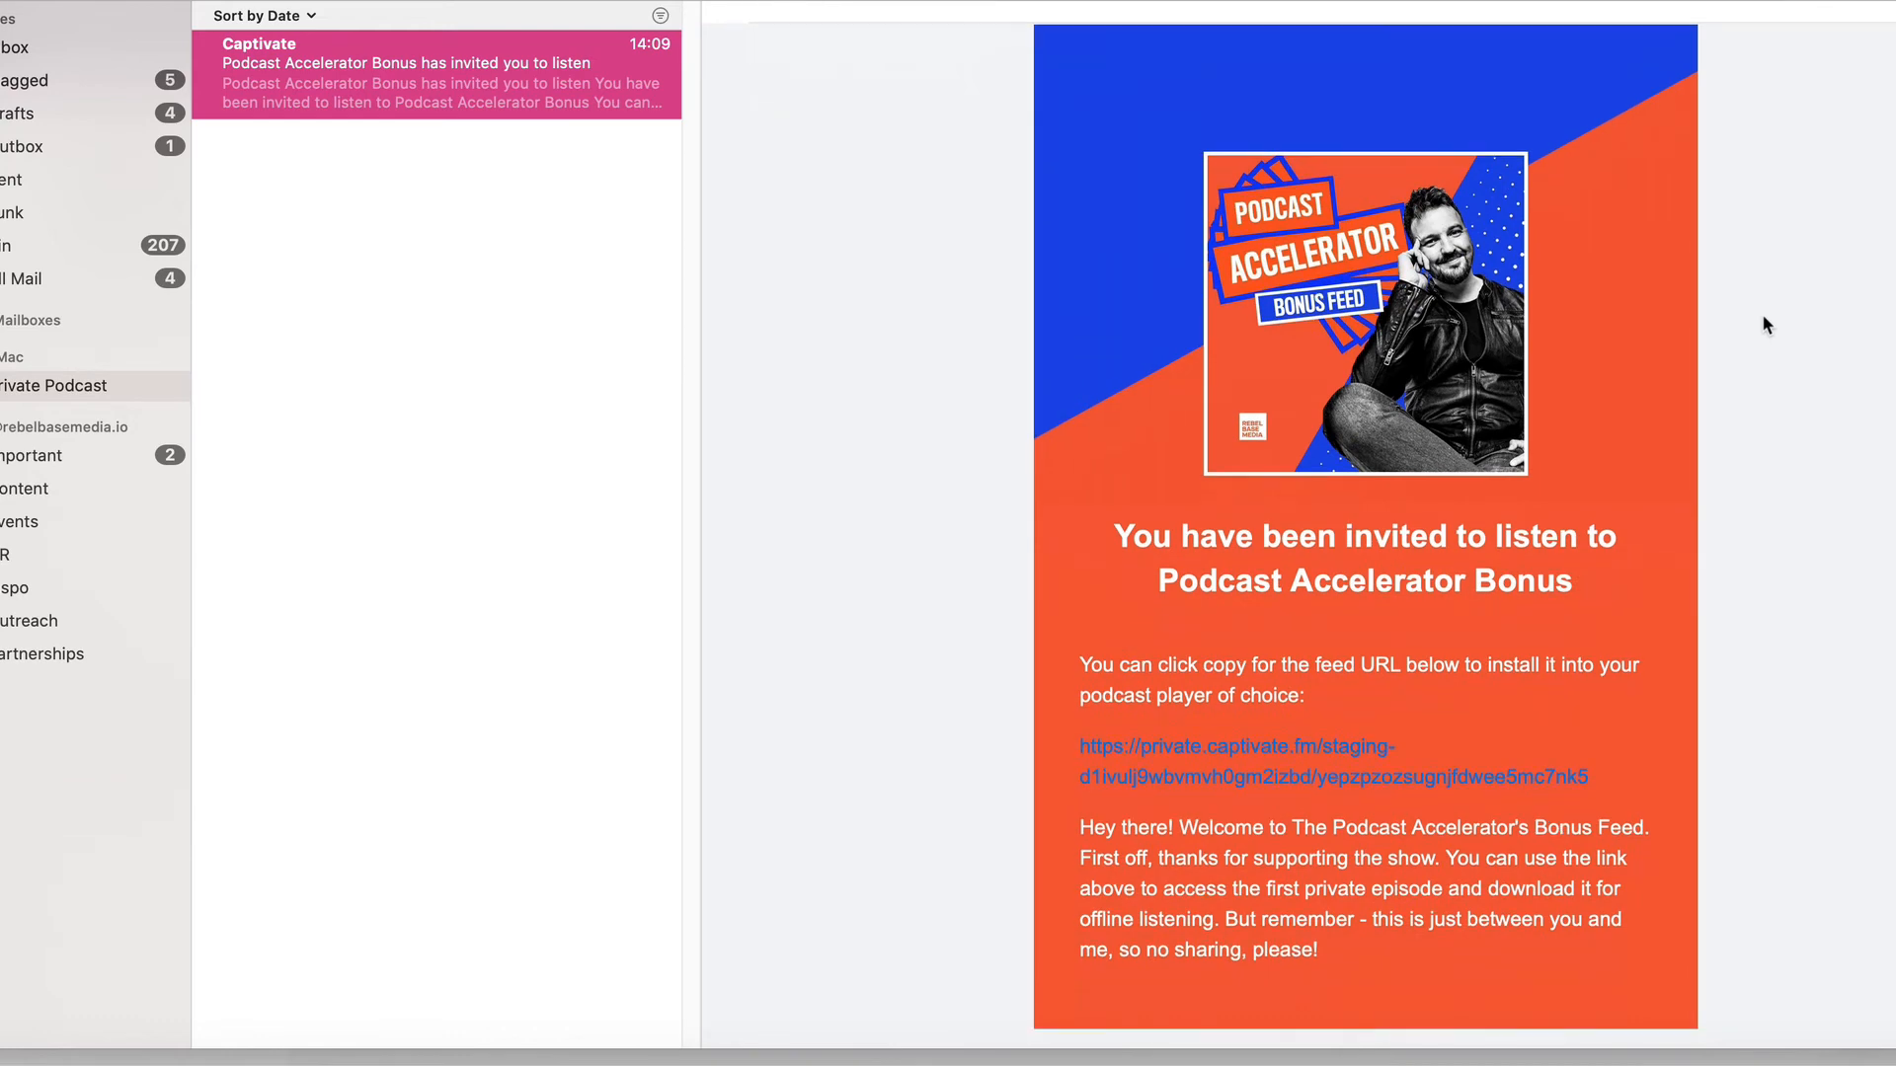
# Subscribe to the show in Apple Podcasts with the email's private feed URL and play its welcome episode
pyautogui.click(1485, 722)
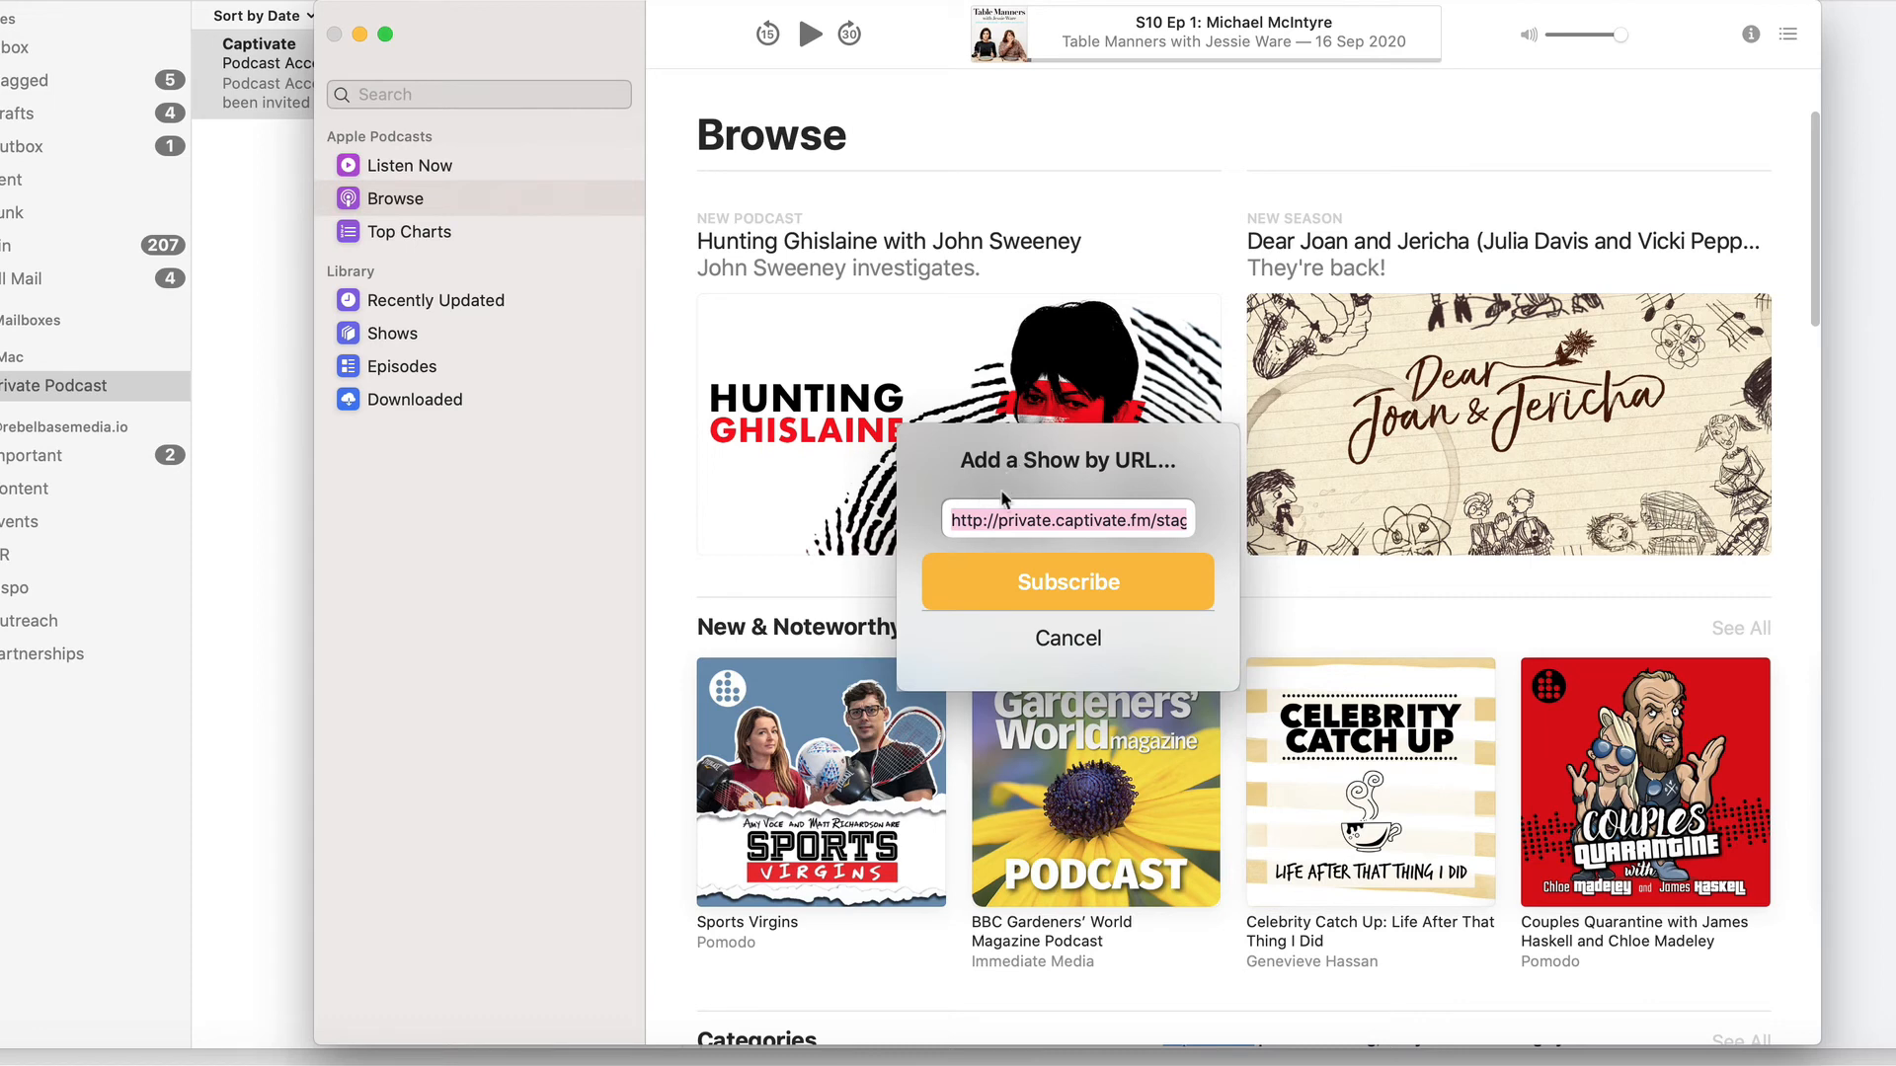
pyautogui.click(1003, 568)
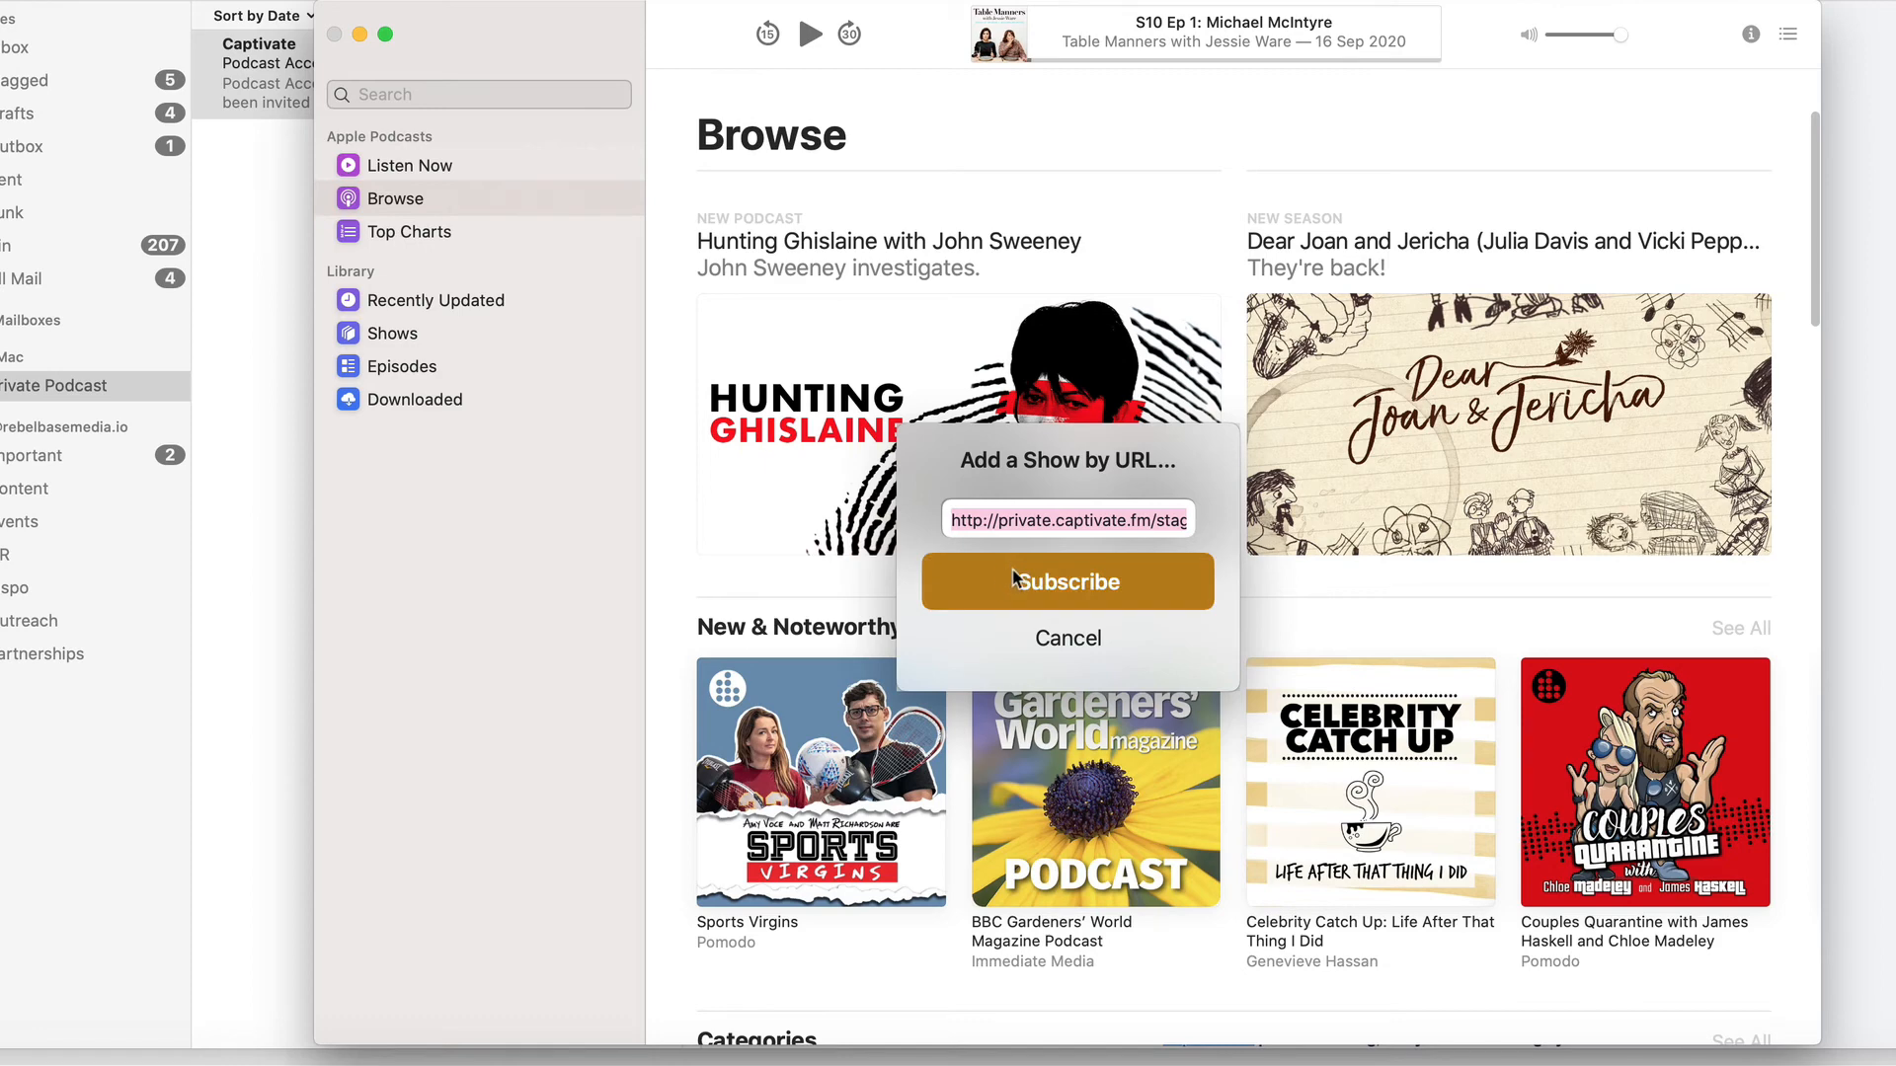
pyautogui.click(534, 368)
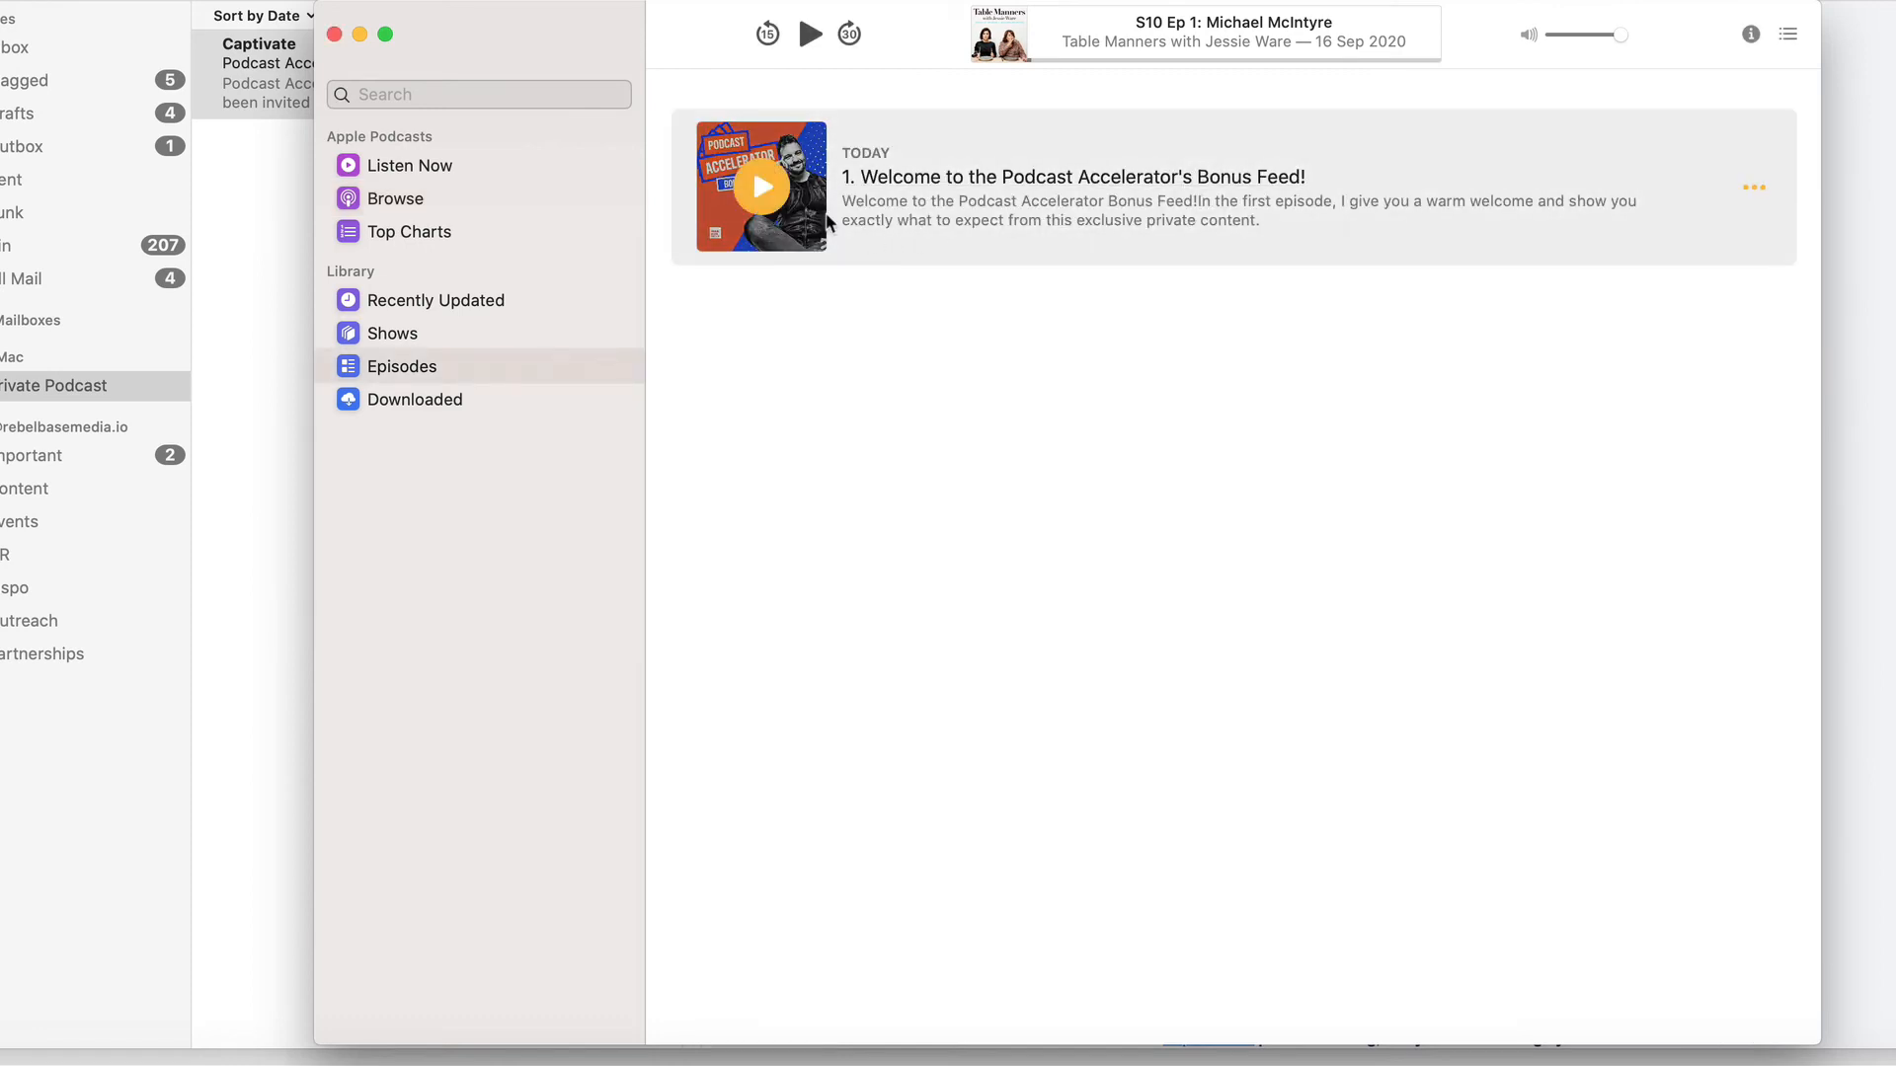
pyautogui.click(779, 200)
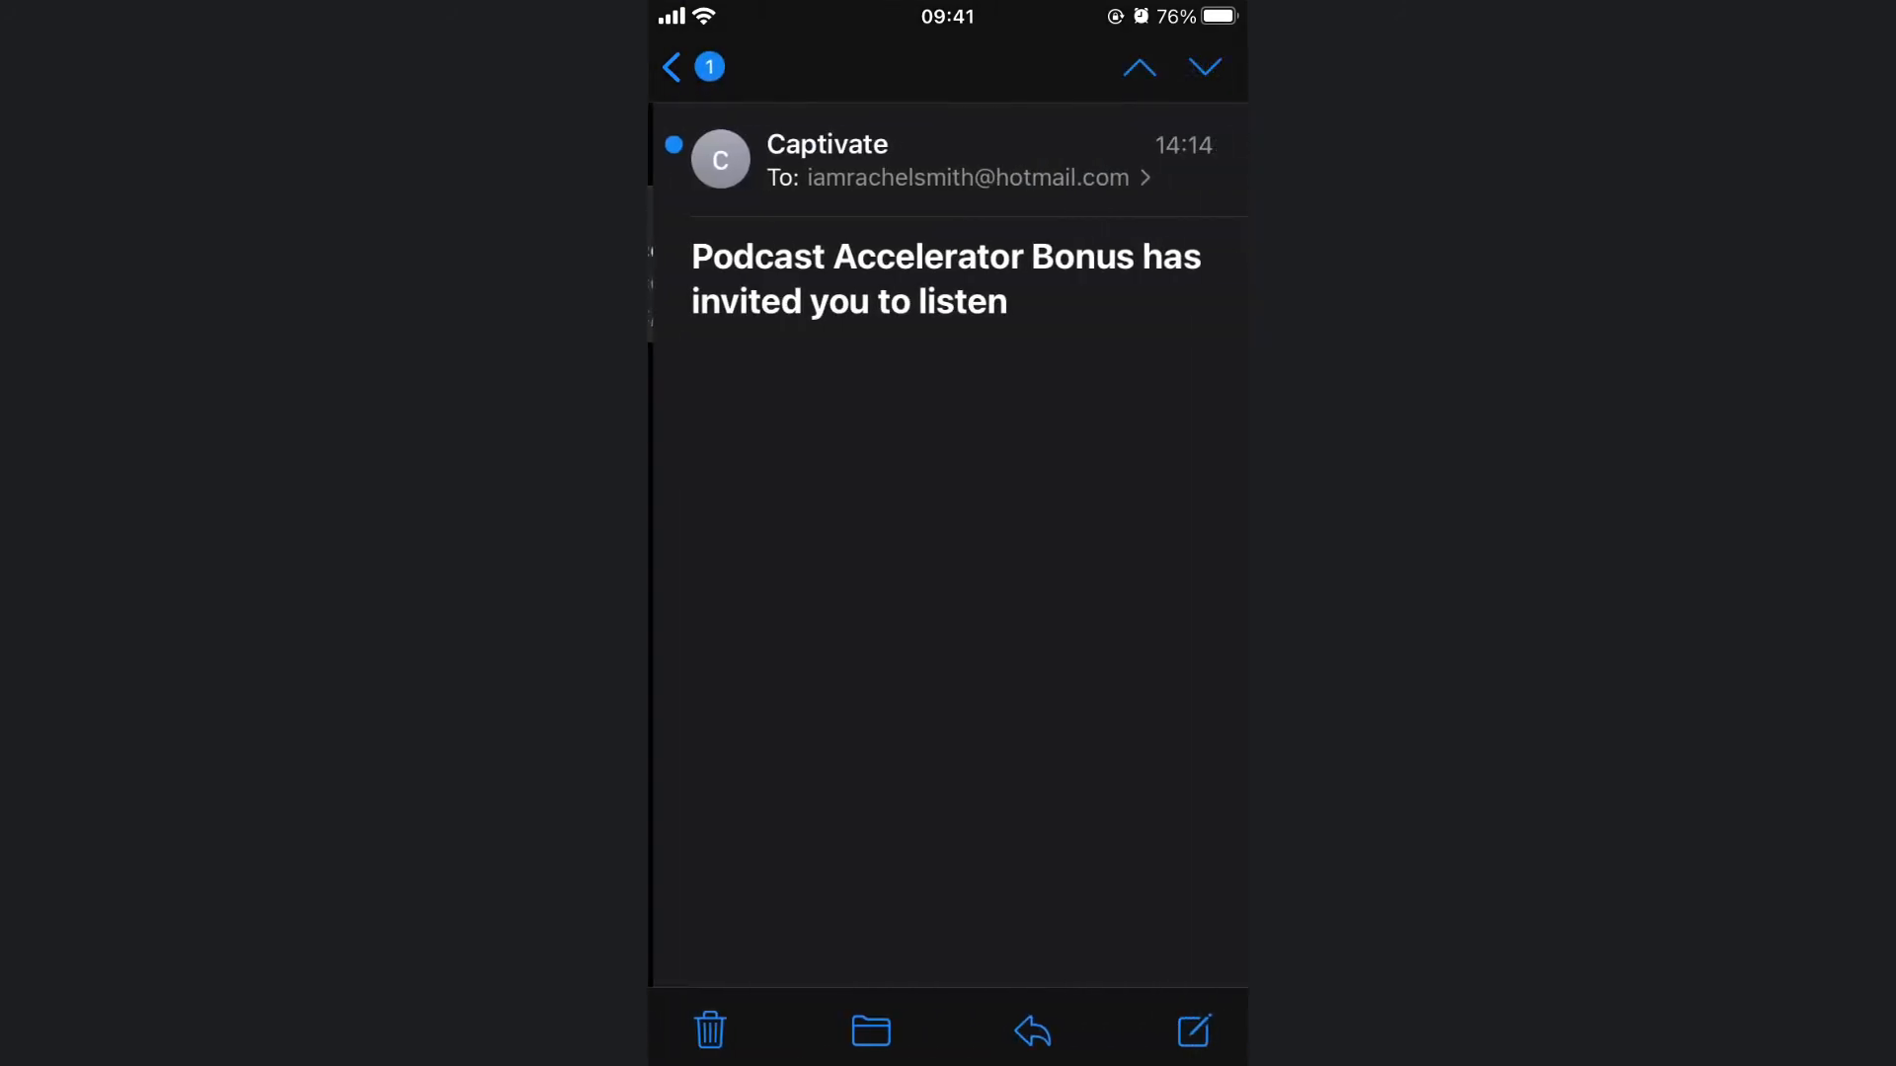
# On the phone, subscribe to the show in Podcasts using the invitation email's private feed URL, and open its welcome episode
pyautogui.scroll(-3, 947, 543)
pyautogui.scroll(-3, 948, 543)
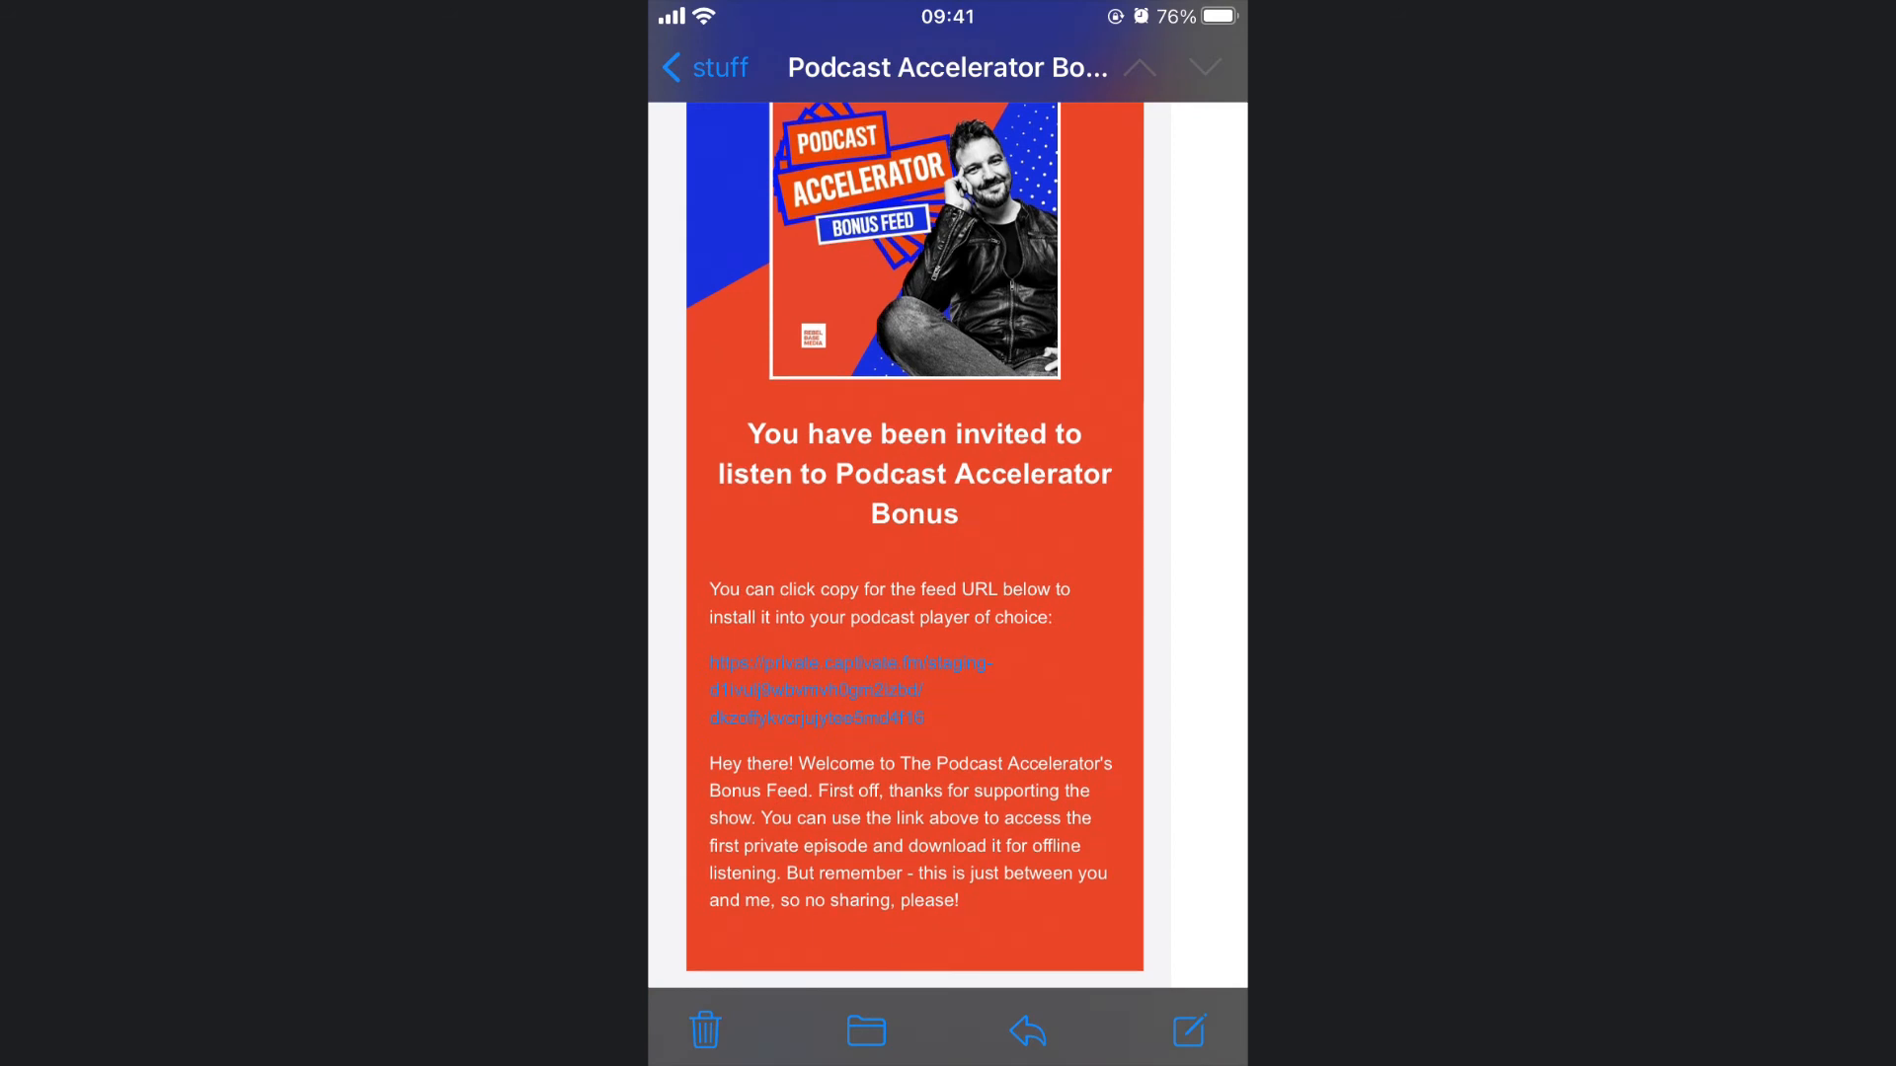
pyautogui.click(829, 690)
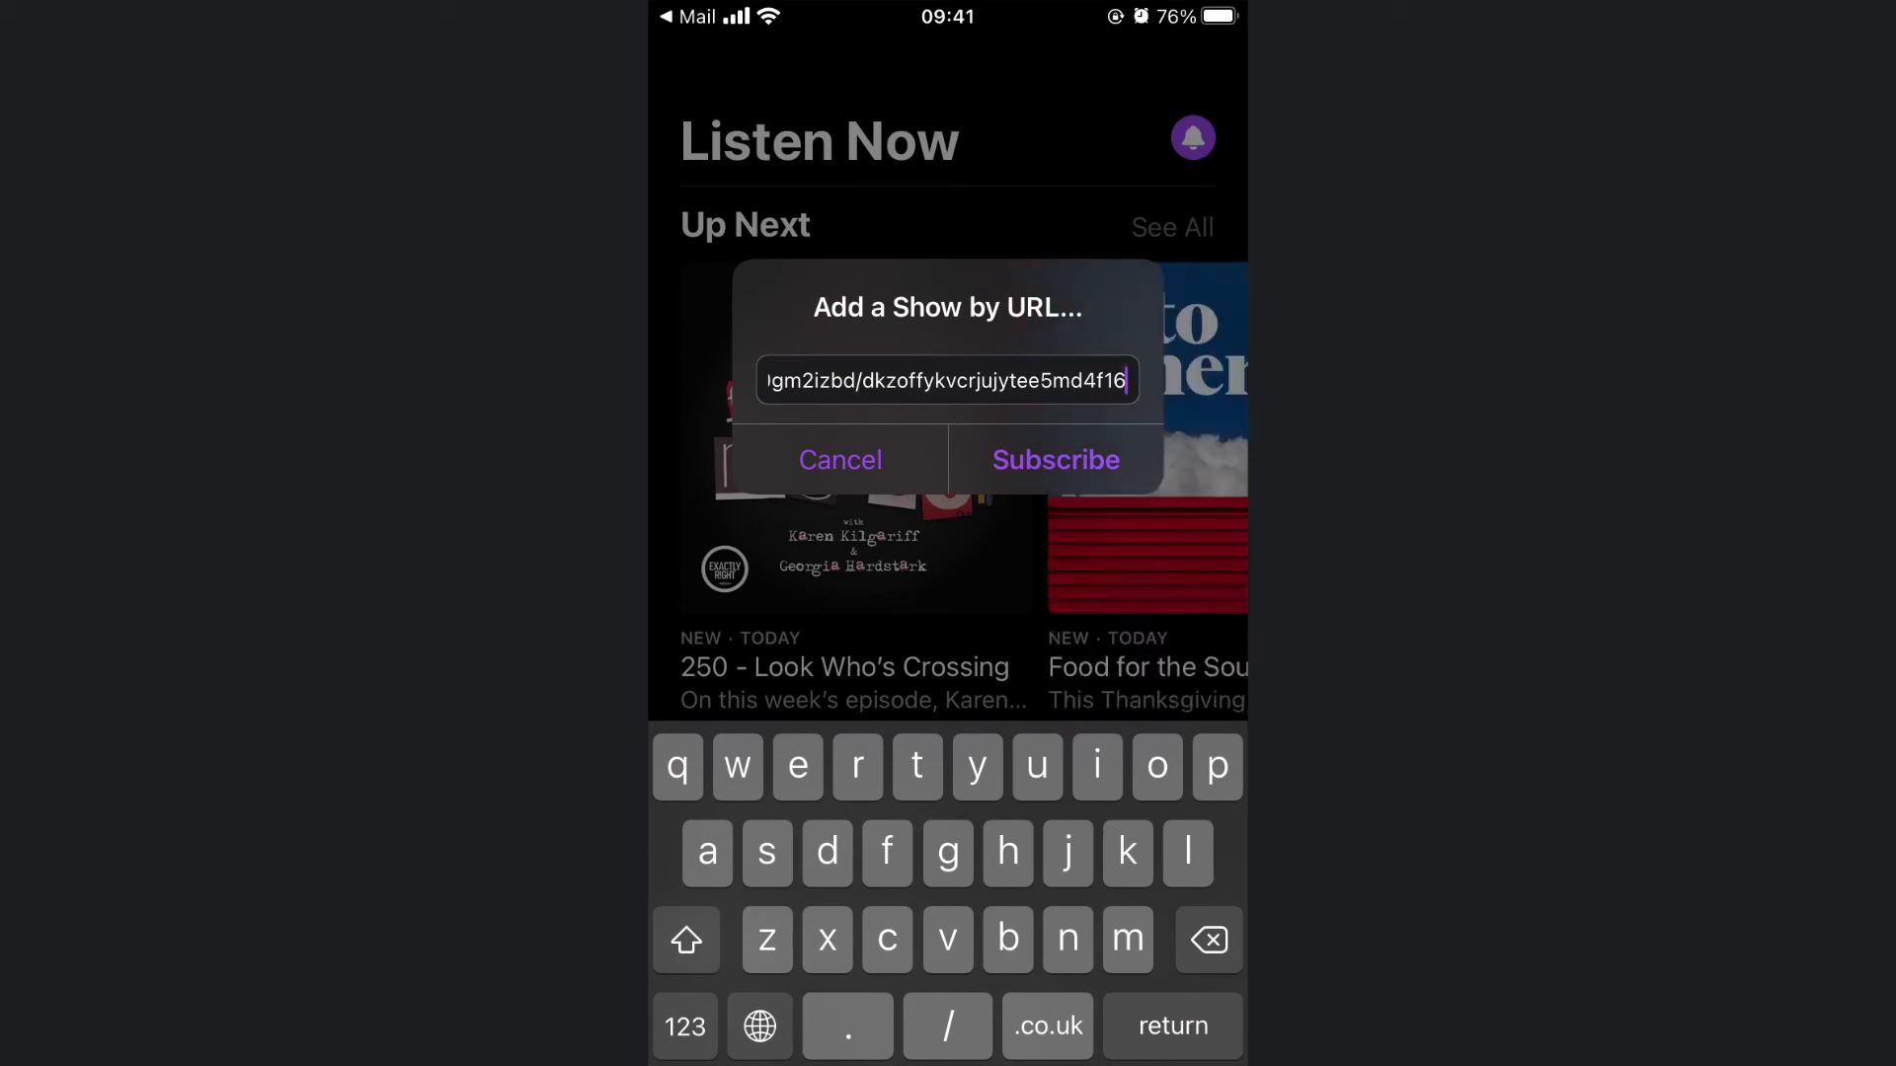
pyautogui.click(1055, 460)
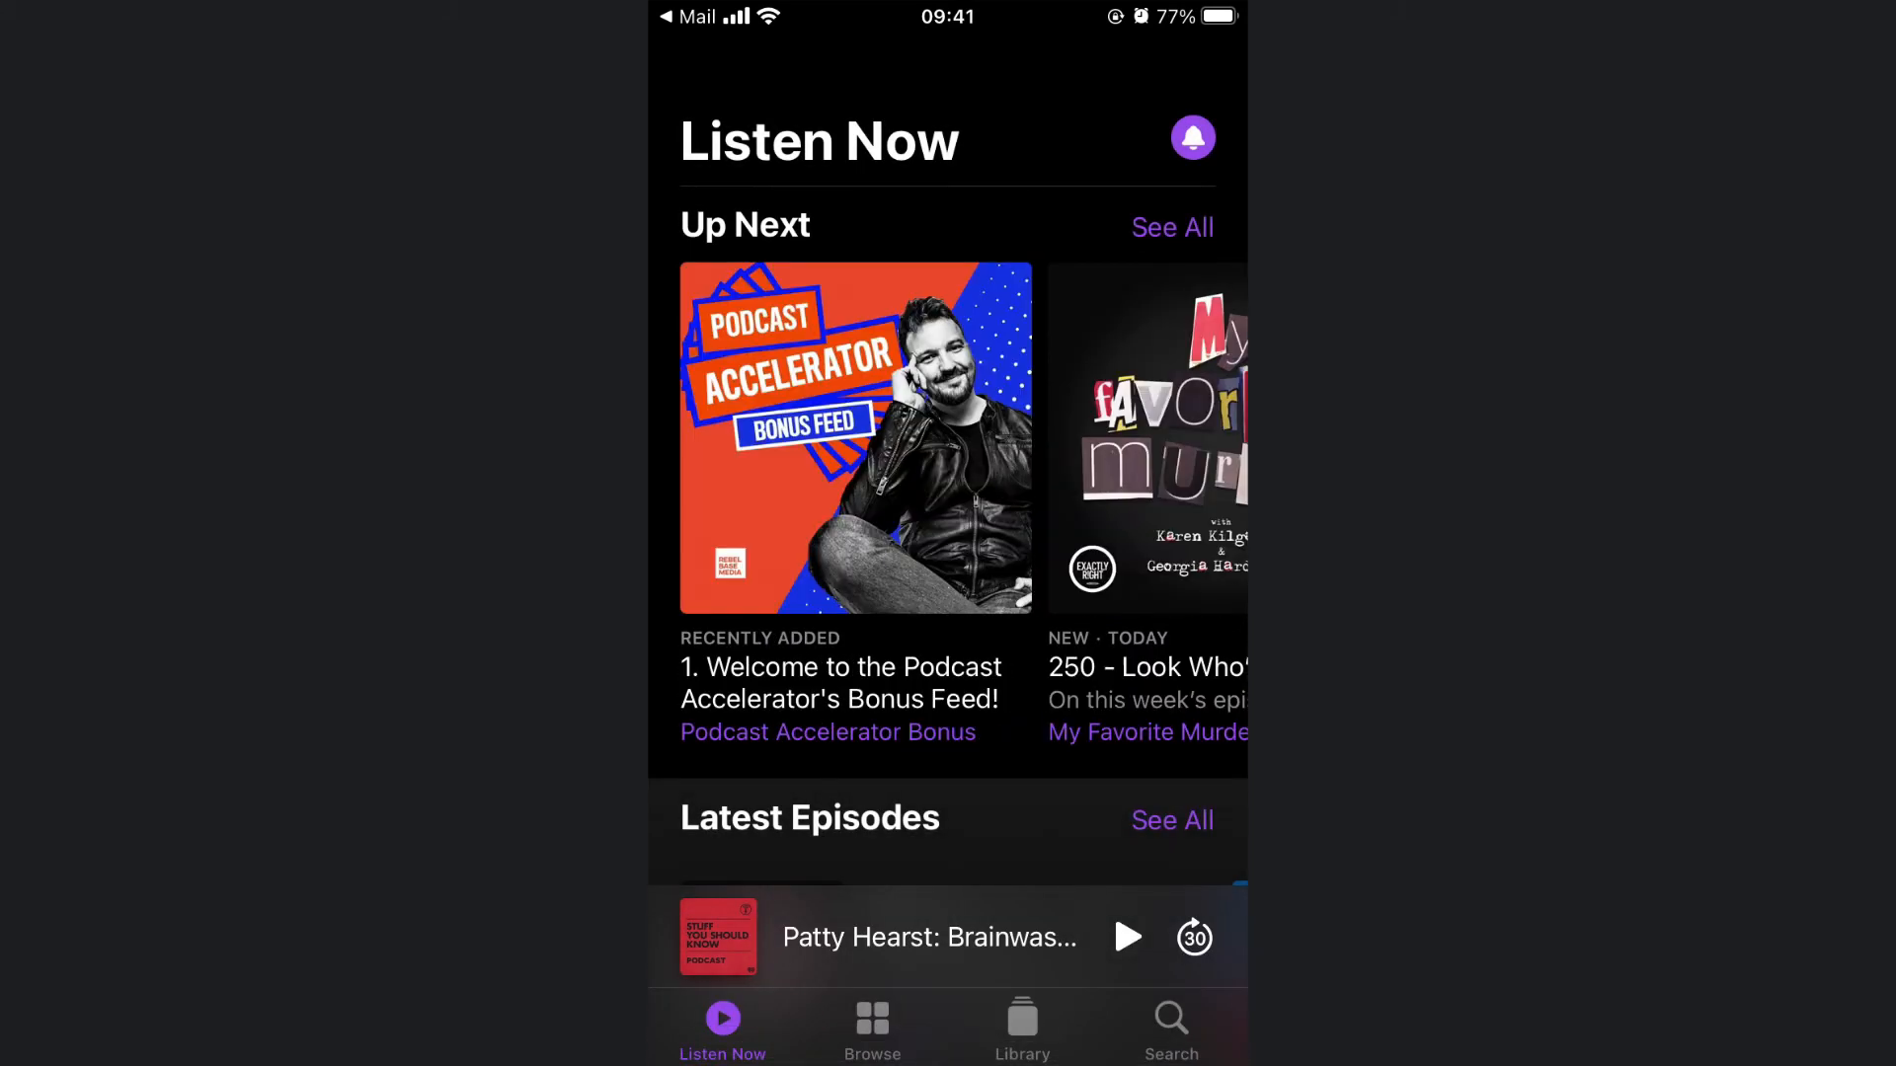
pyautogui.click(855, 438)
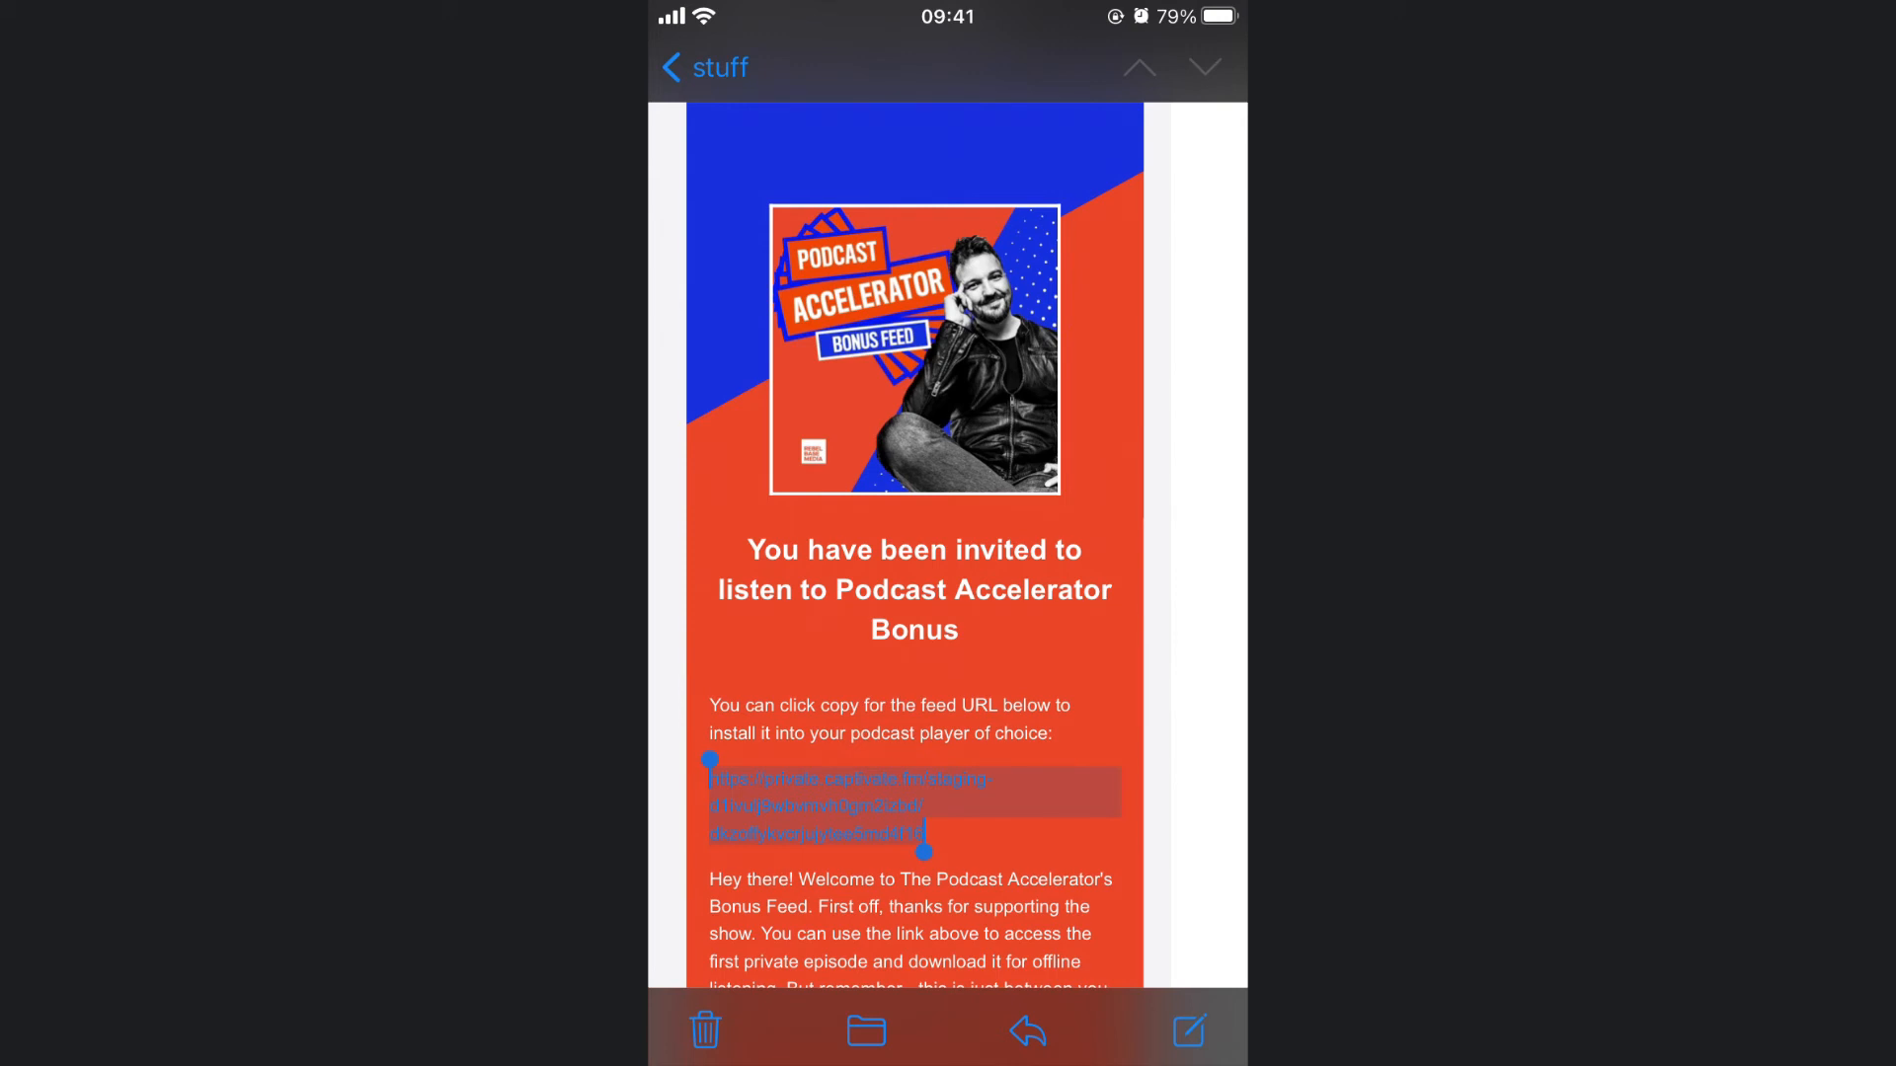
# Switch to Acast, search for the copied private feed URL and subscribe to Podcast Accelerator Bonus
pyautogui.press('Home')
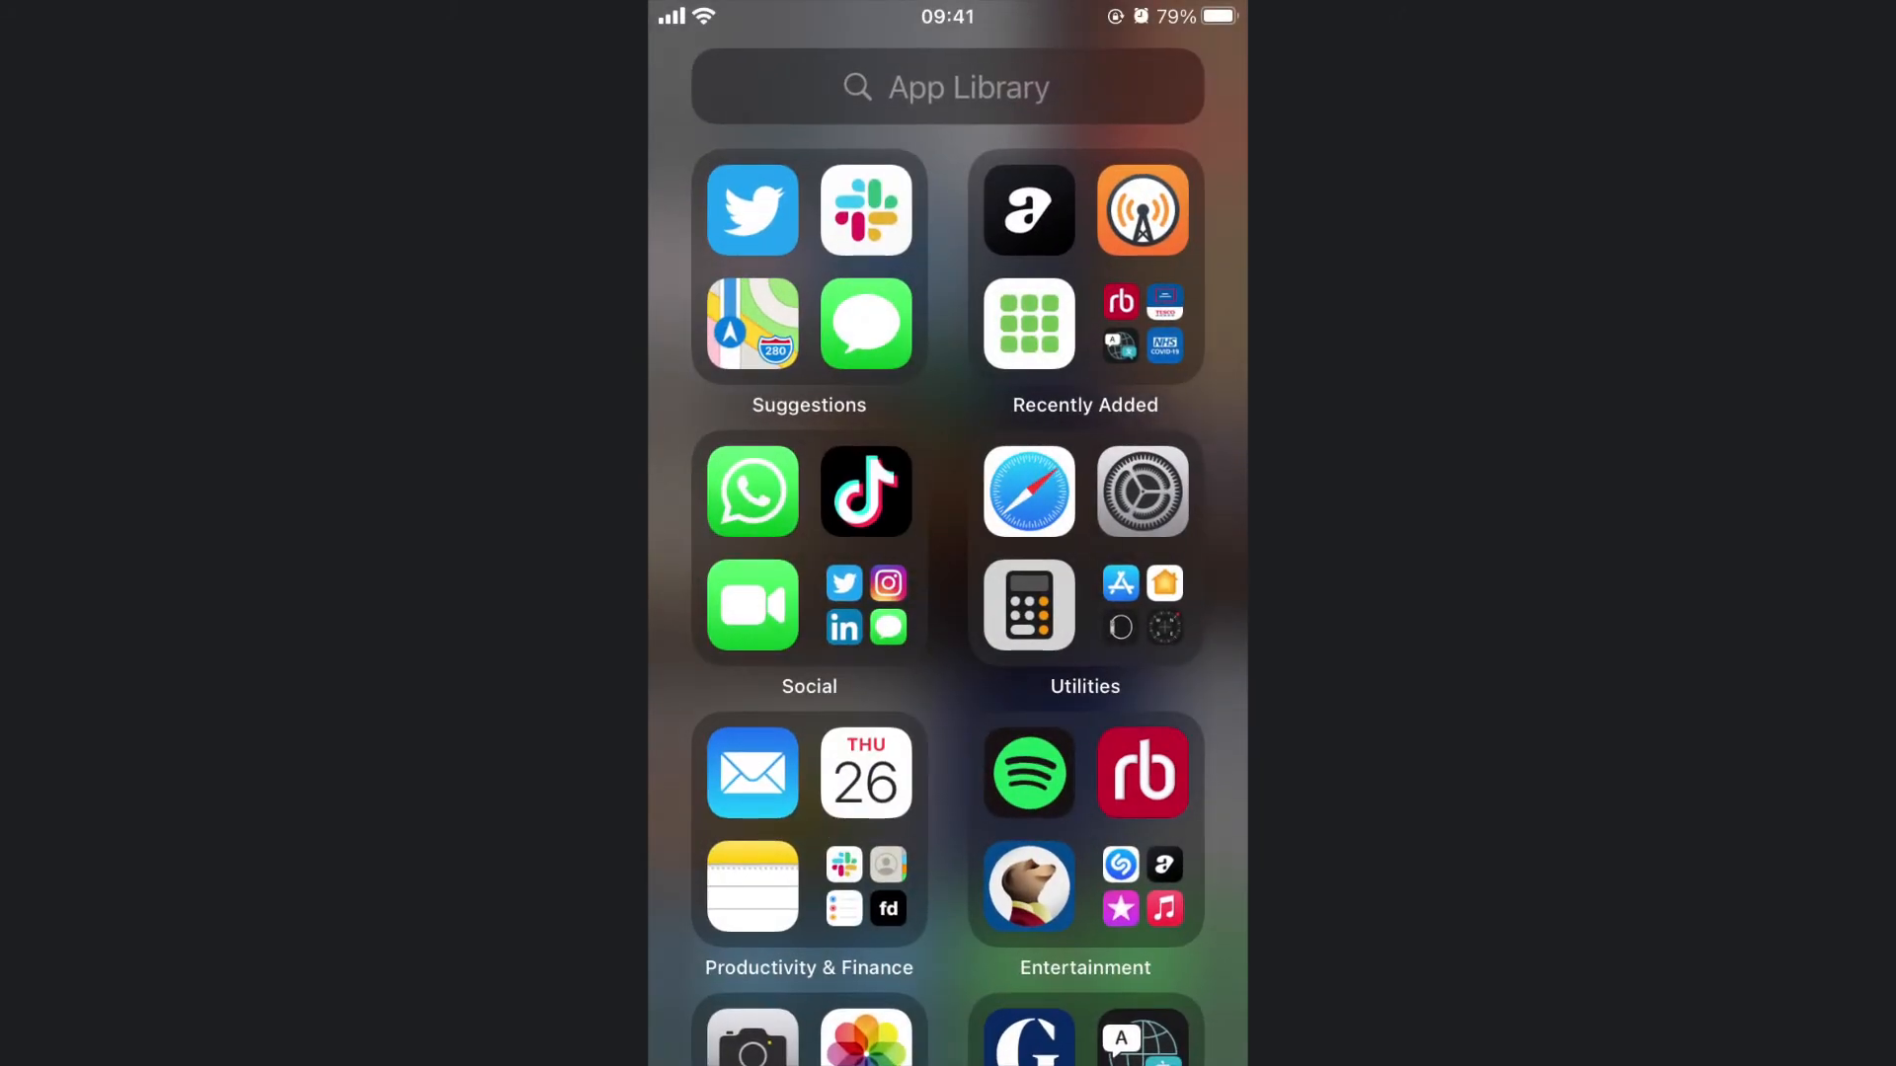
pyautogui.click(1028, 210)
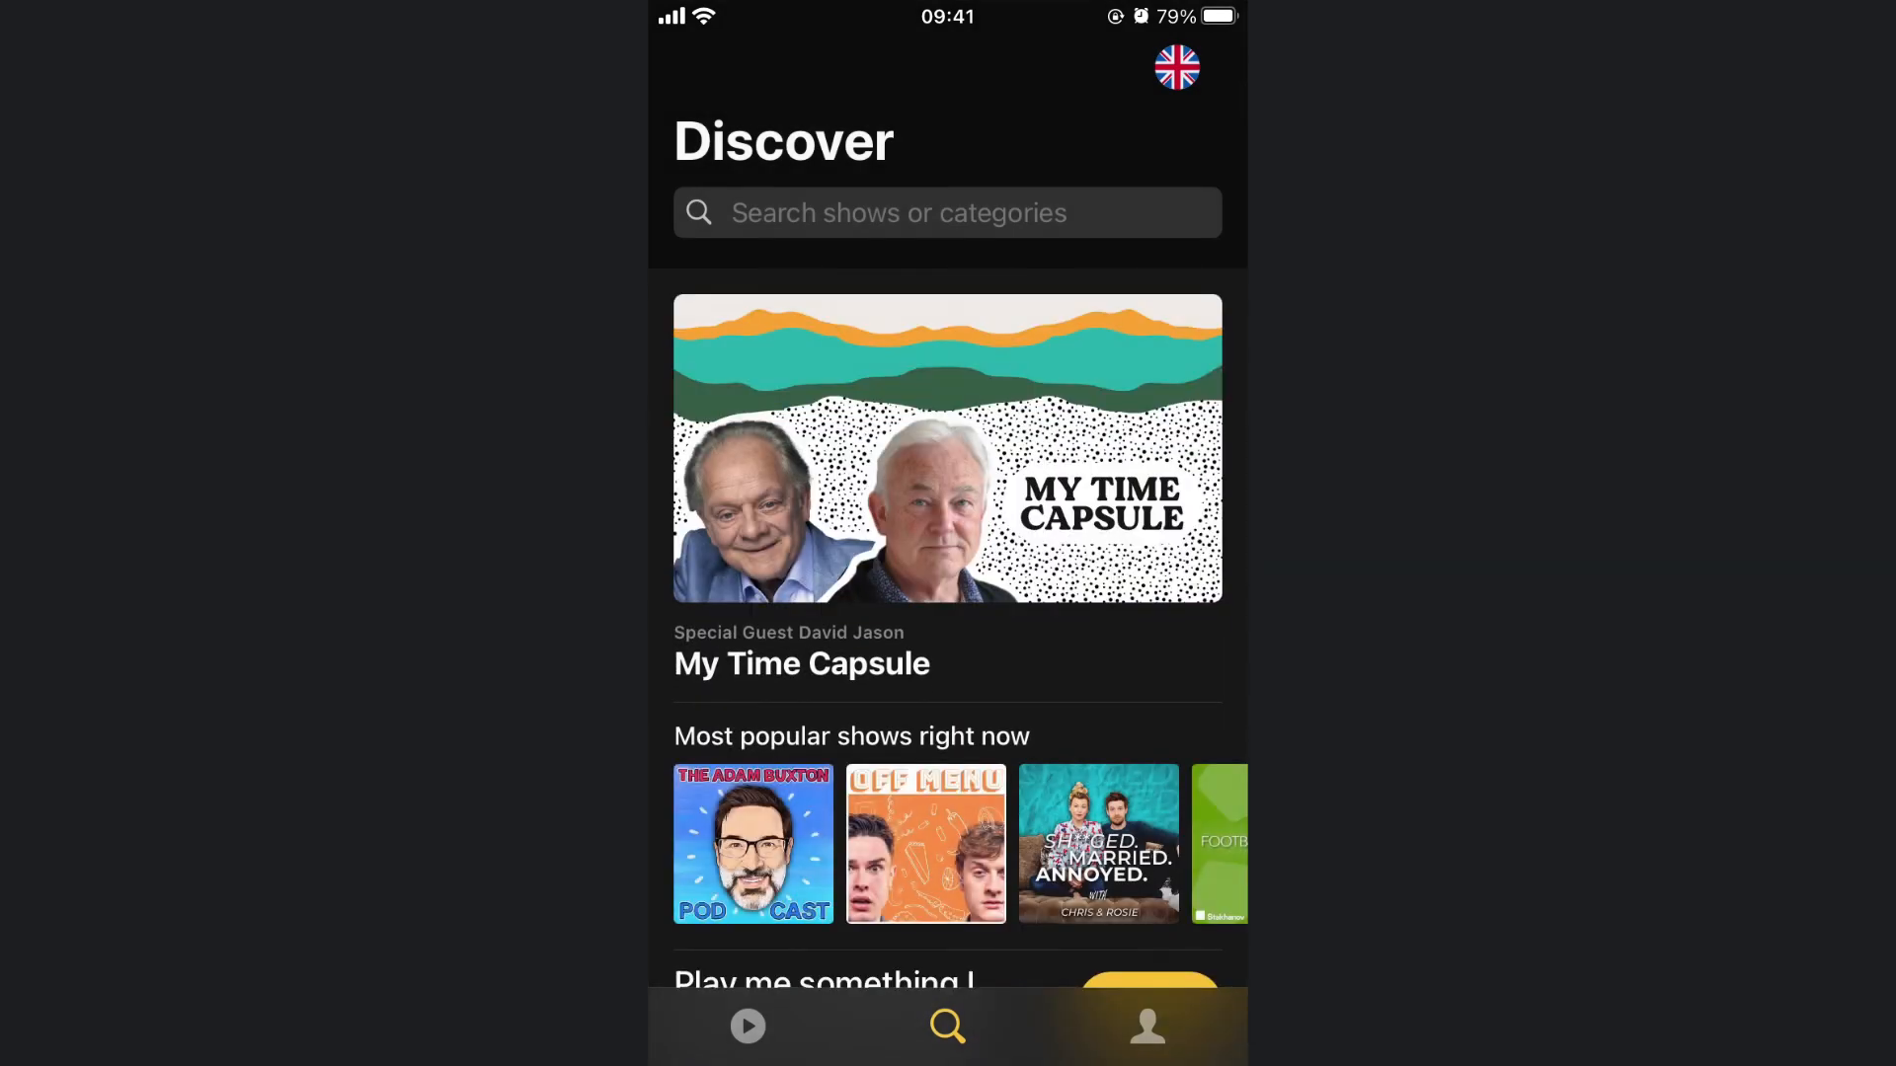
pyautogui.click(898, 212)
pyautogui.click(751, 213)
pyautogui.click(732, 138)
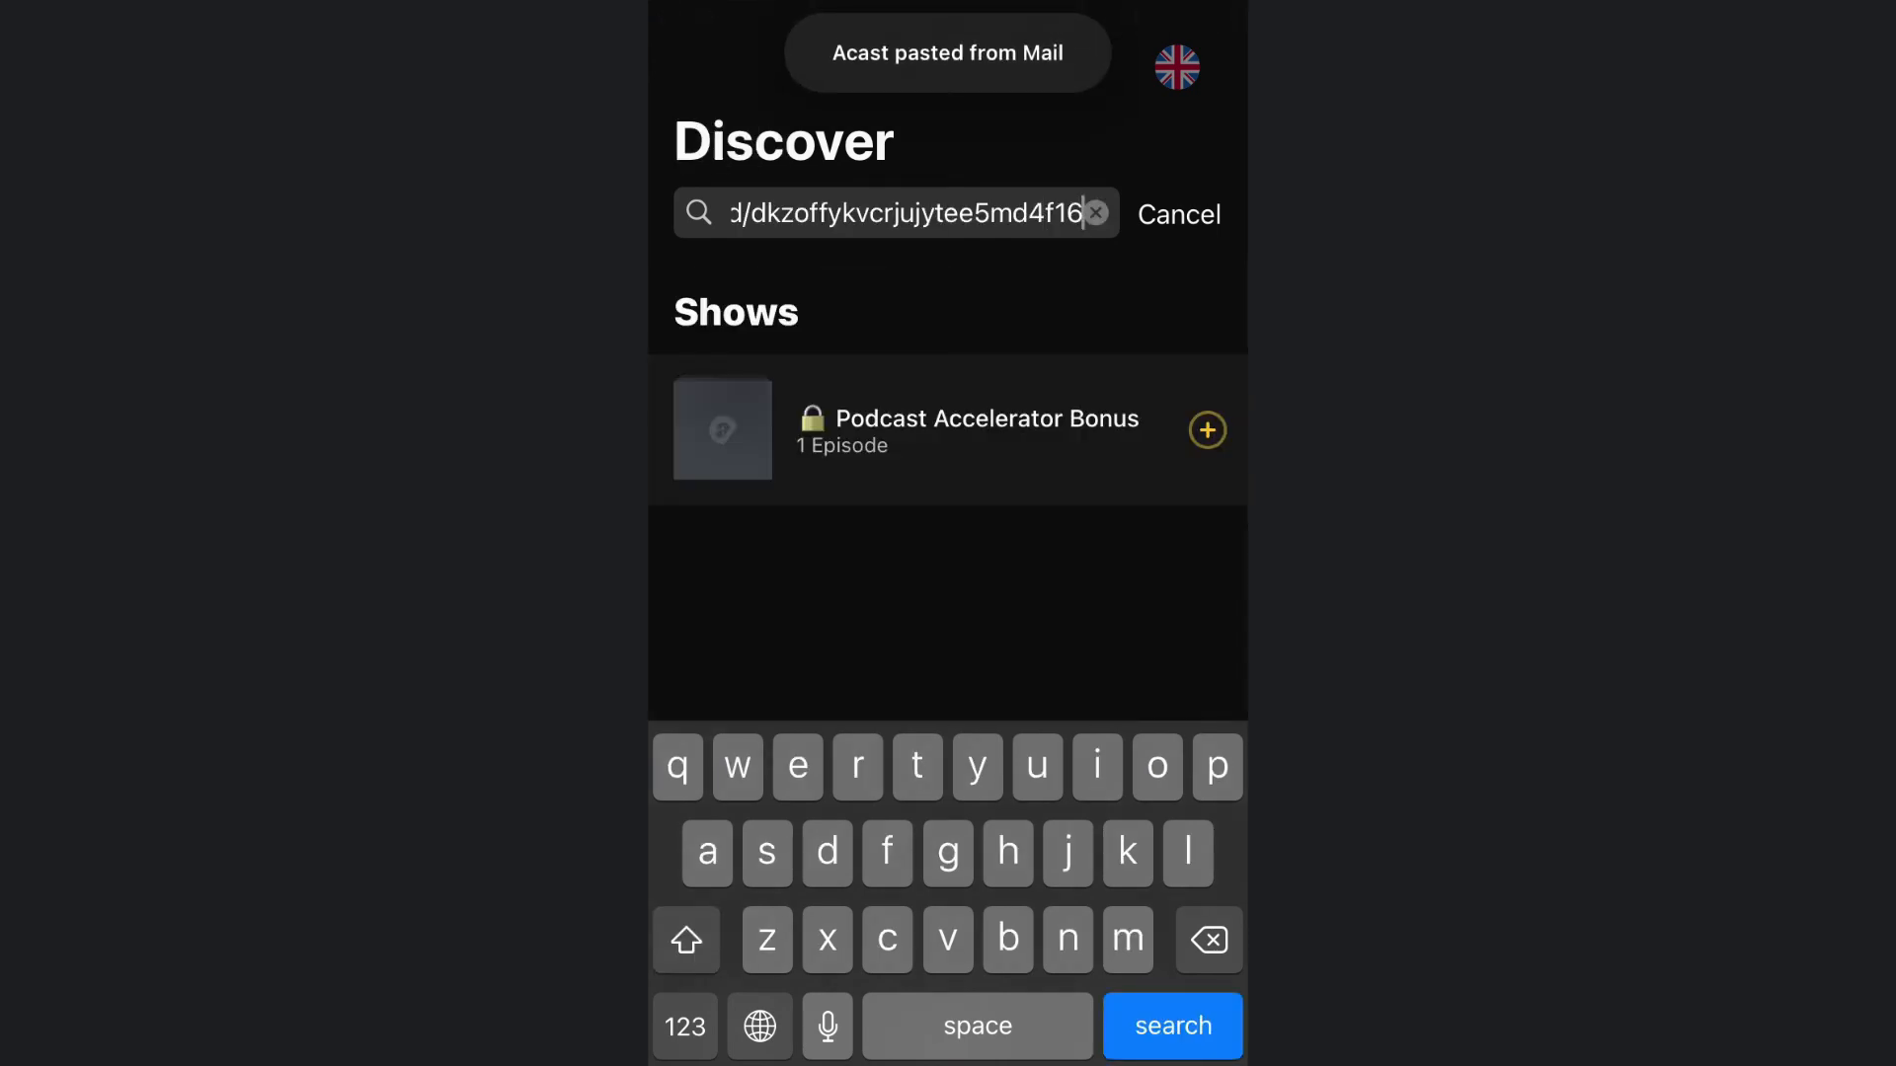
pyautogui.click(968, 430)
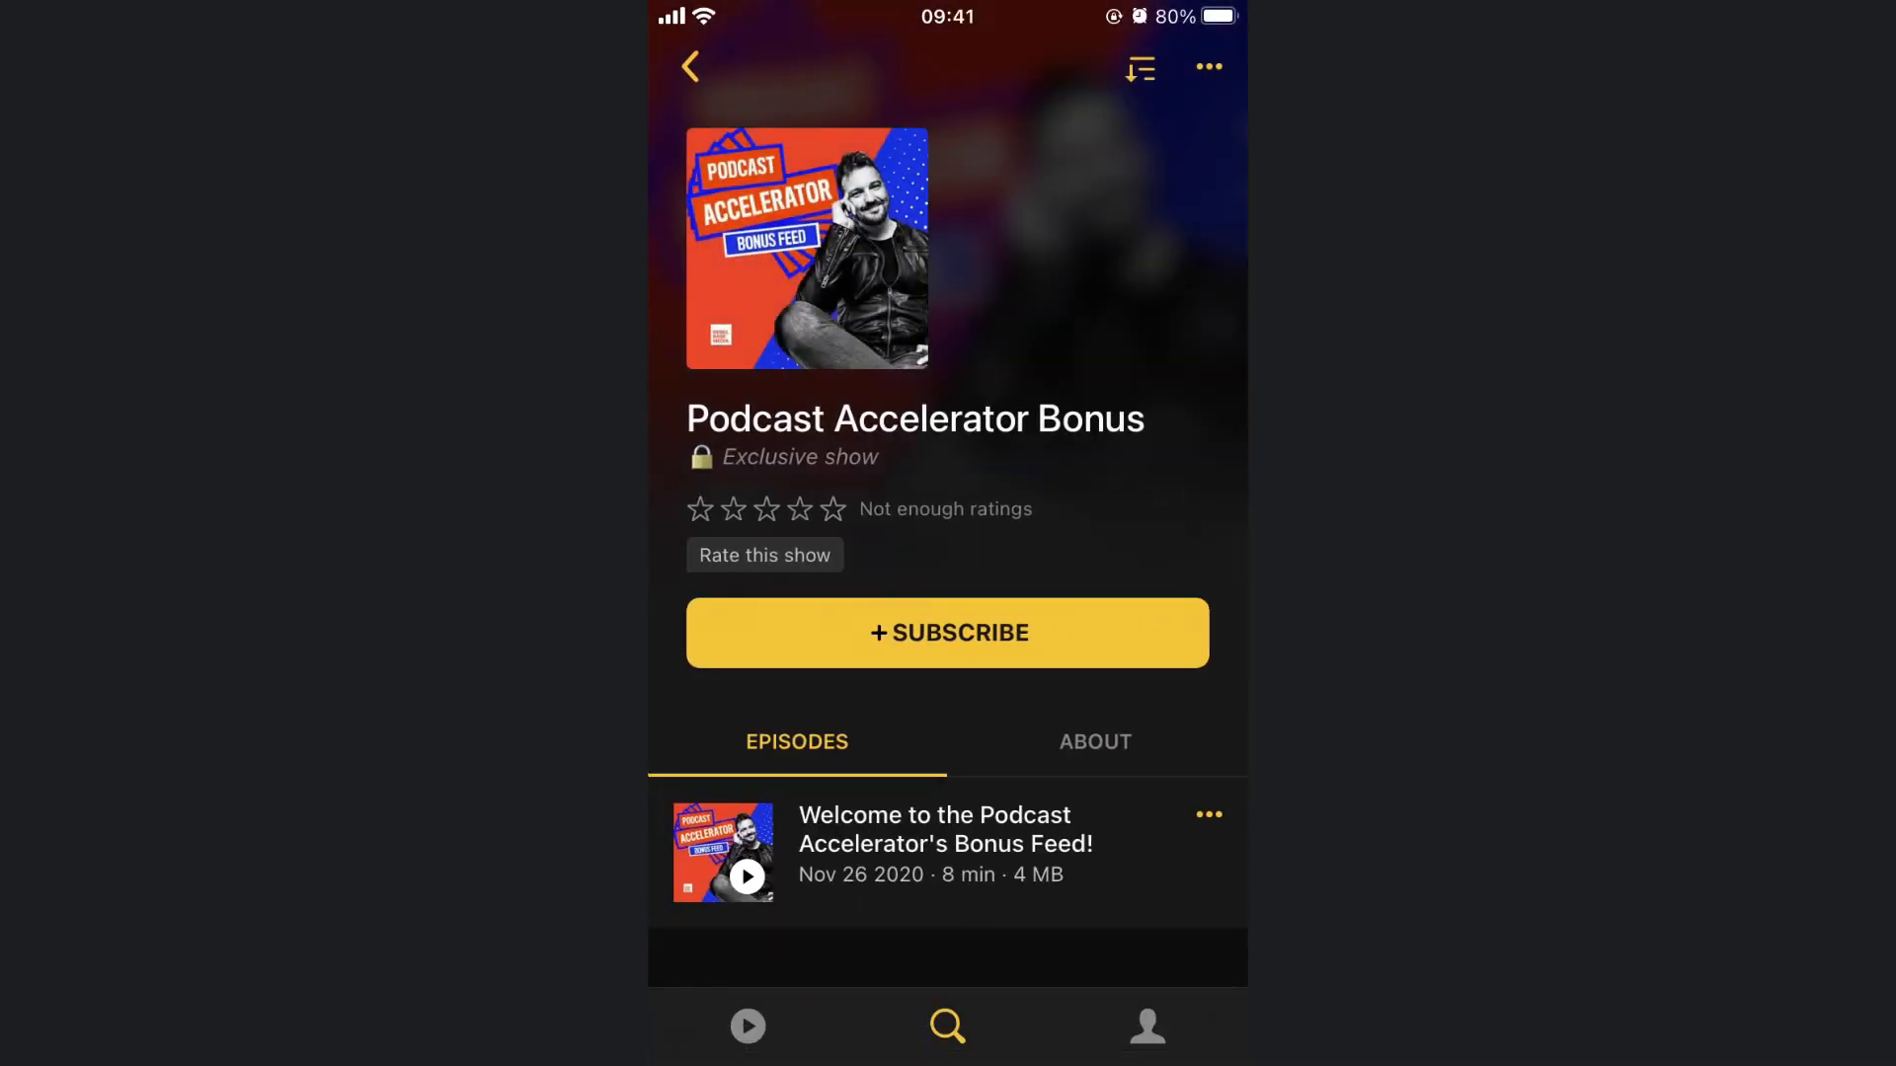
pyautogui.click(947, 633)
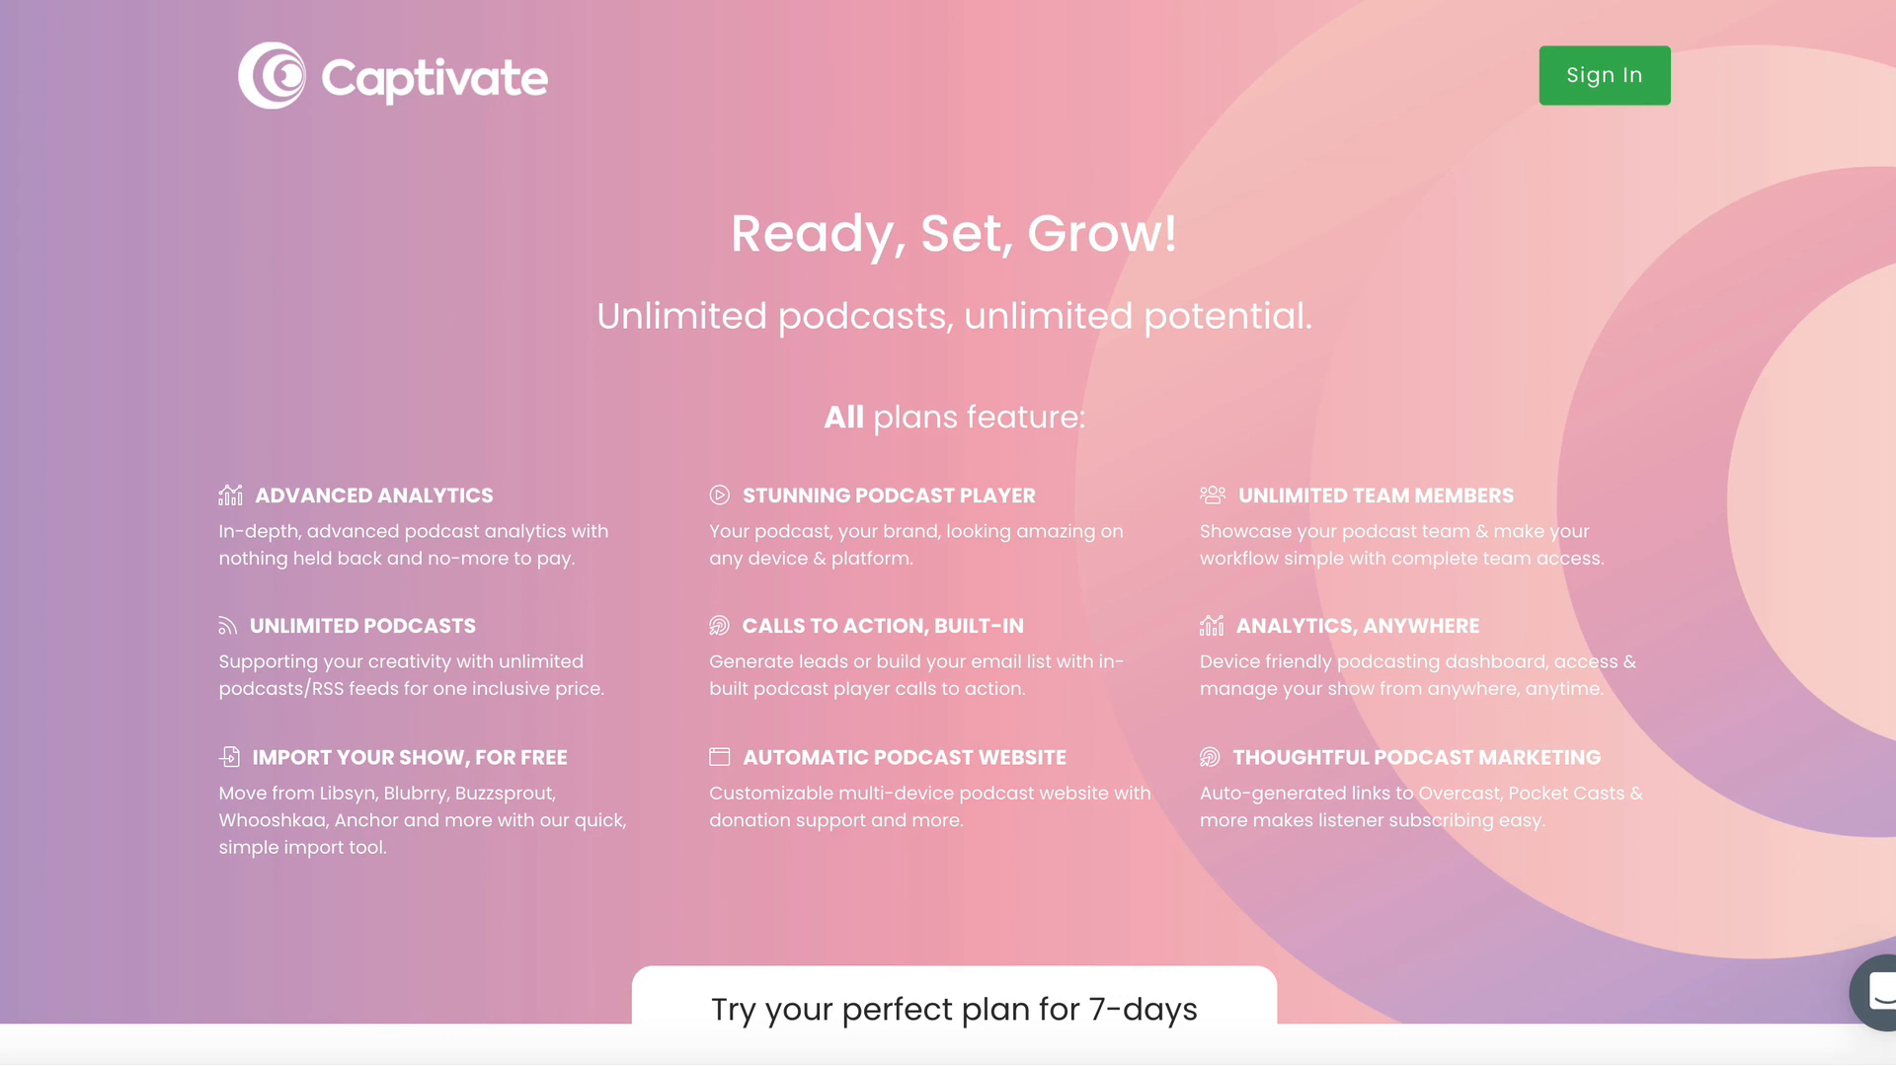
# Examine Captivate's plan features and the yearly prices and download allowances of its three tiers
pyautogui.scroll(-4, 948, 533)
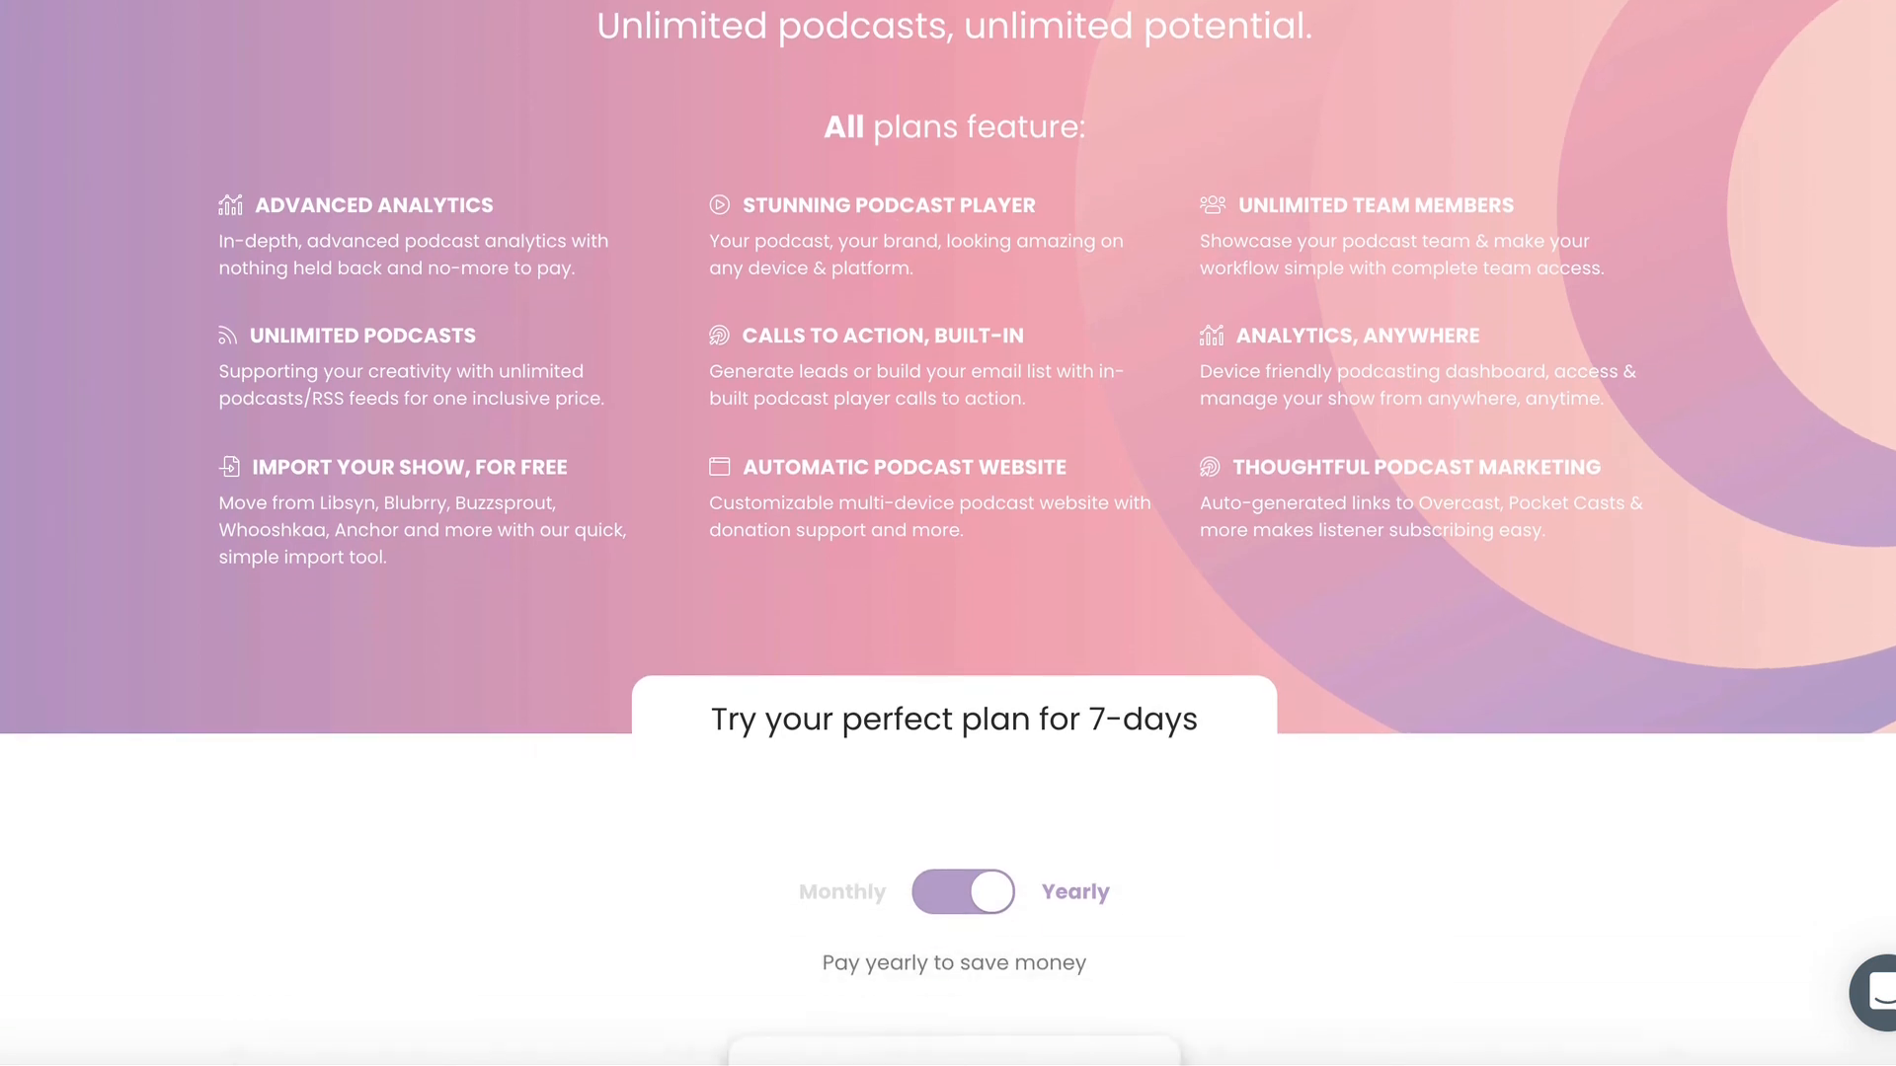
pyautogui.scroll(-5, 948, 534)
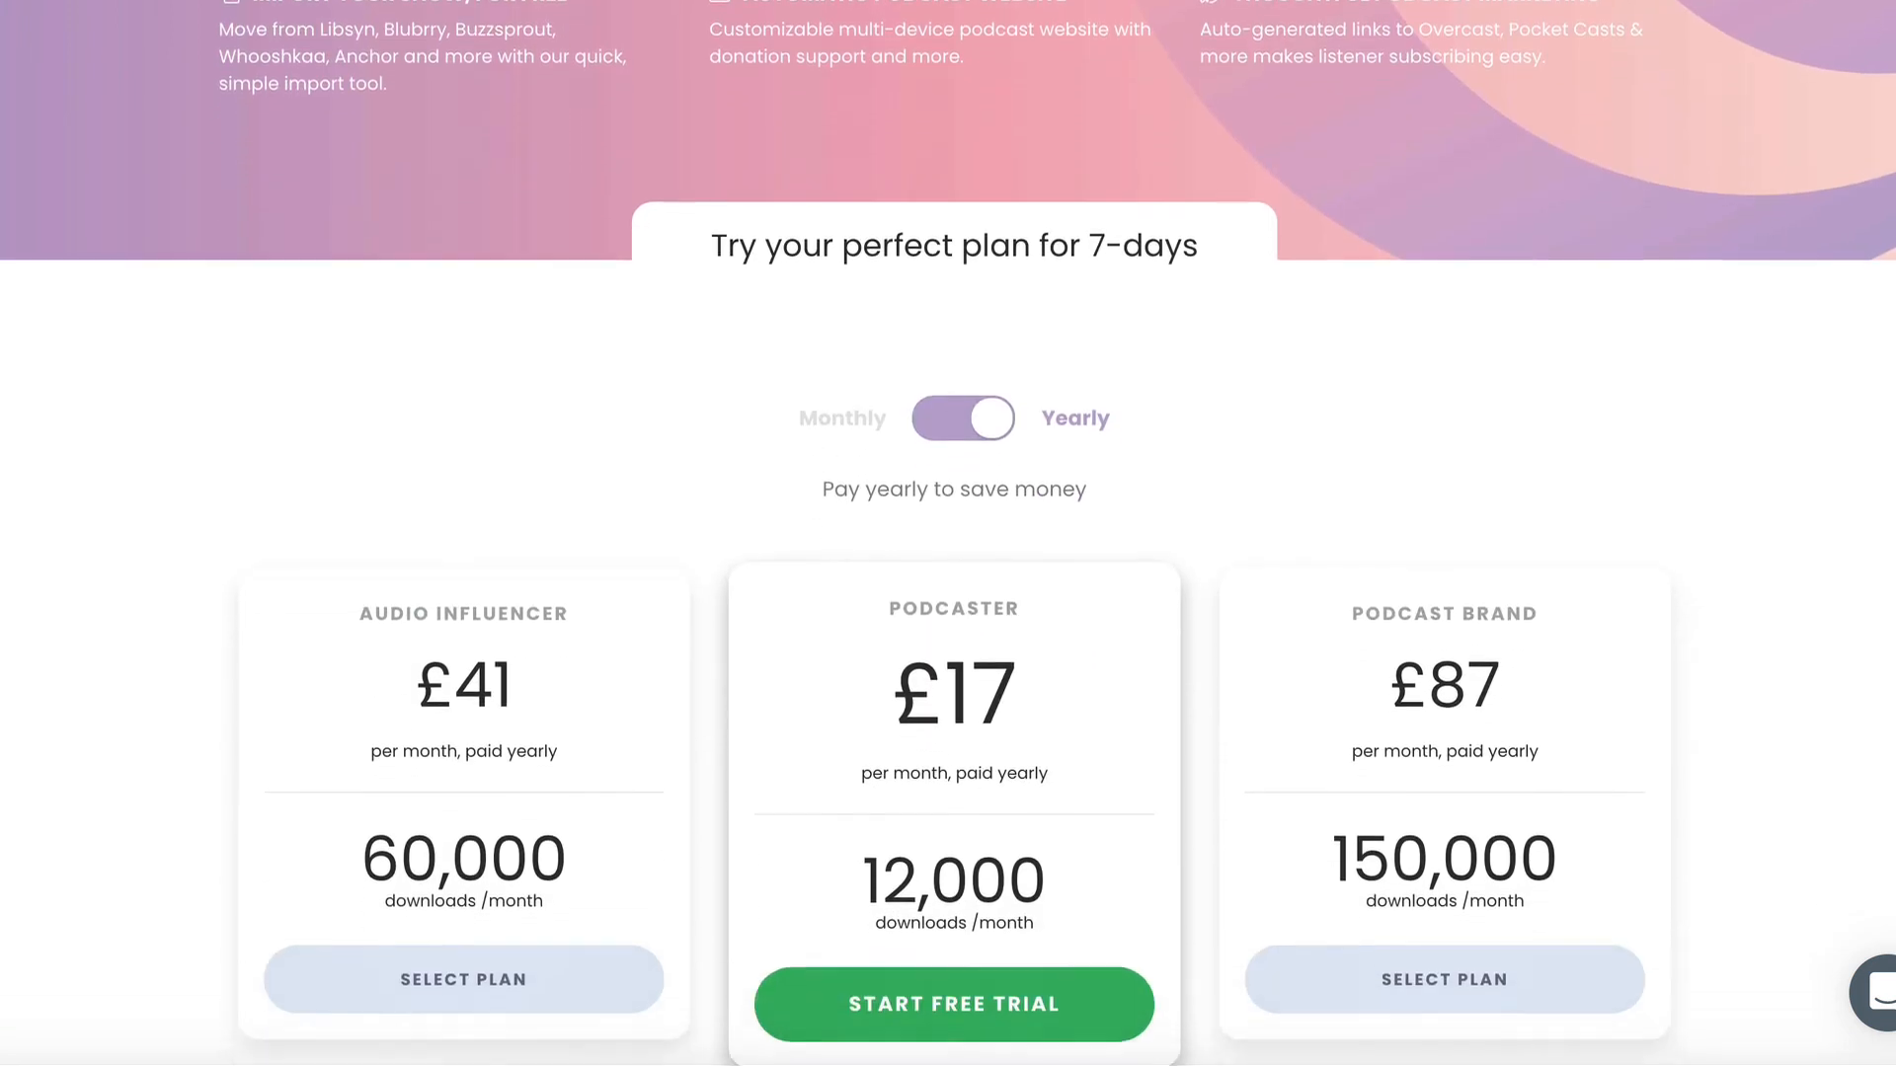
pyautogui.scroll(-2, 948, 533)
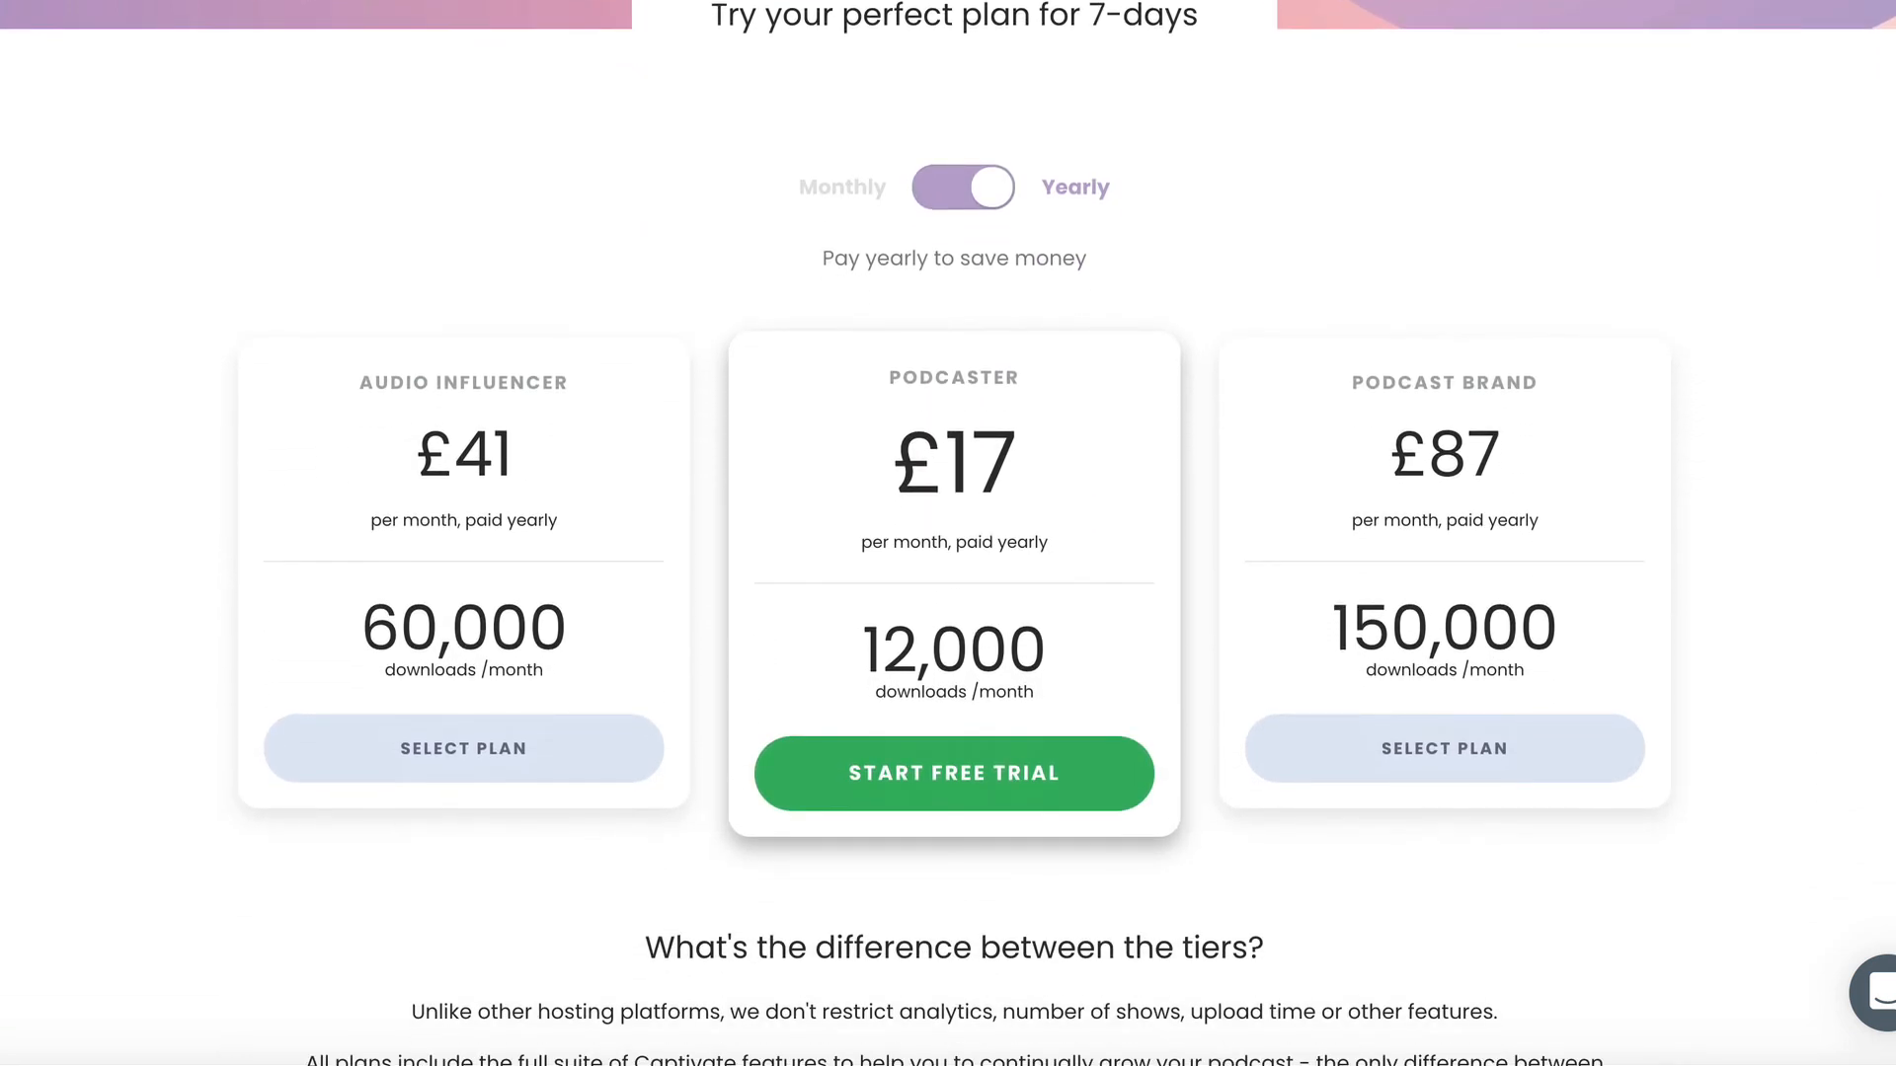